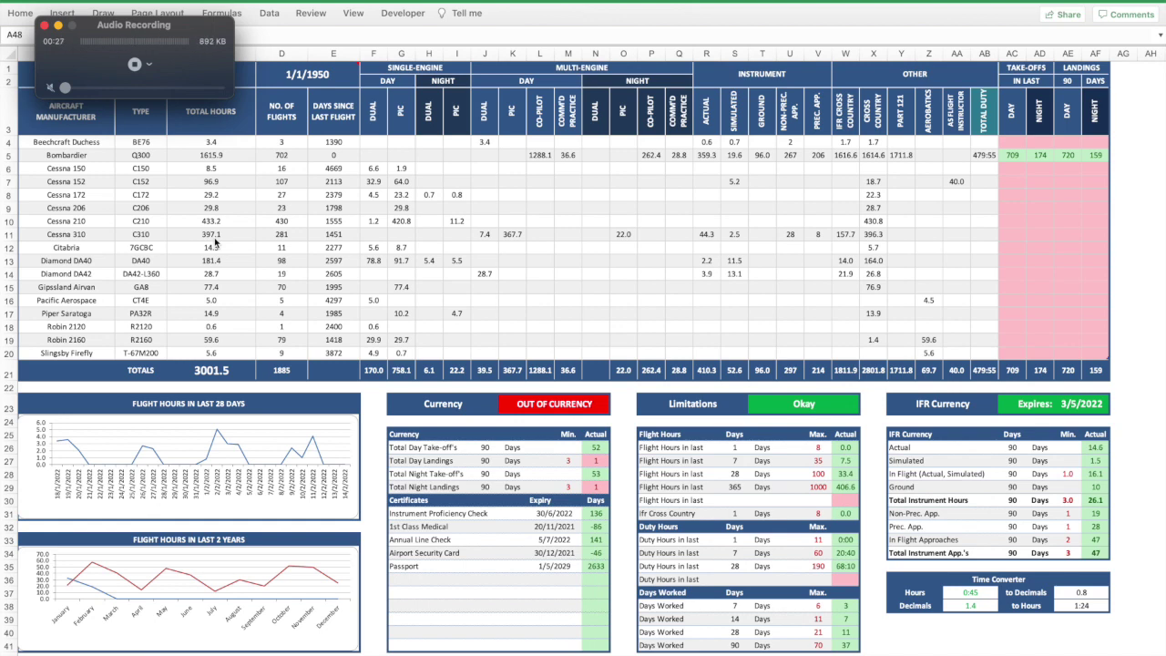
Create a new blank workbook (Book8) from the File menu.
{"action": "left_click", "coordinate": [66, 208]}
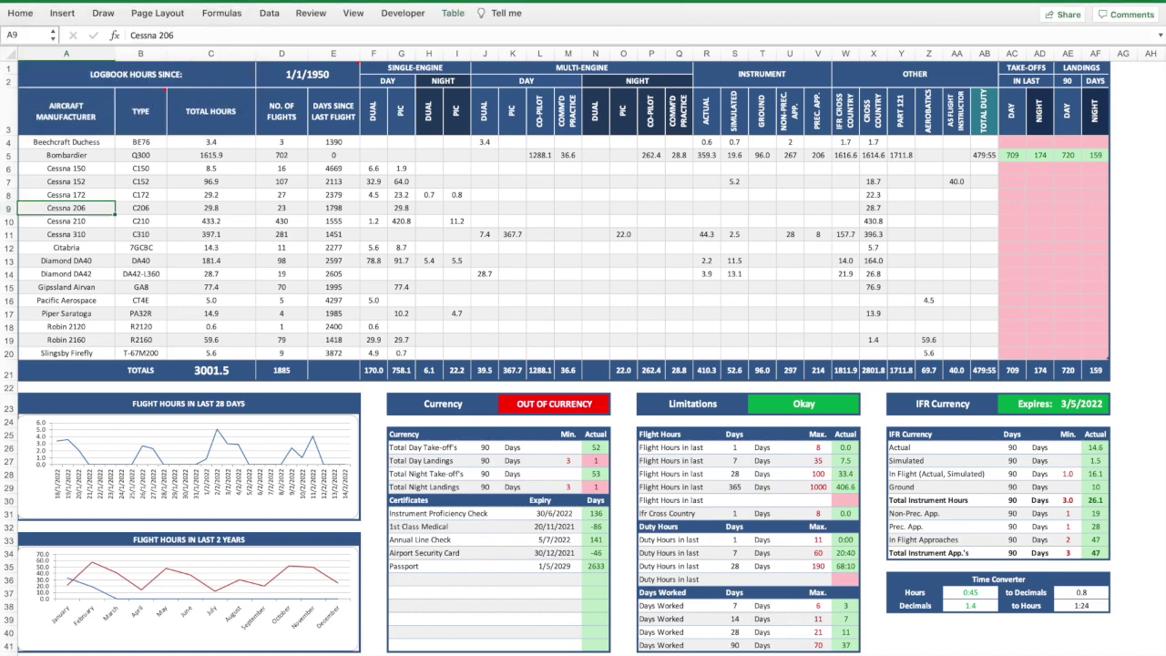
{"action": "left_click", "coordinate": [91, 2]}
{"action": "left_click", "coordinate": [91, 2]}
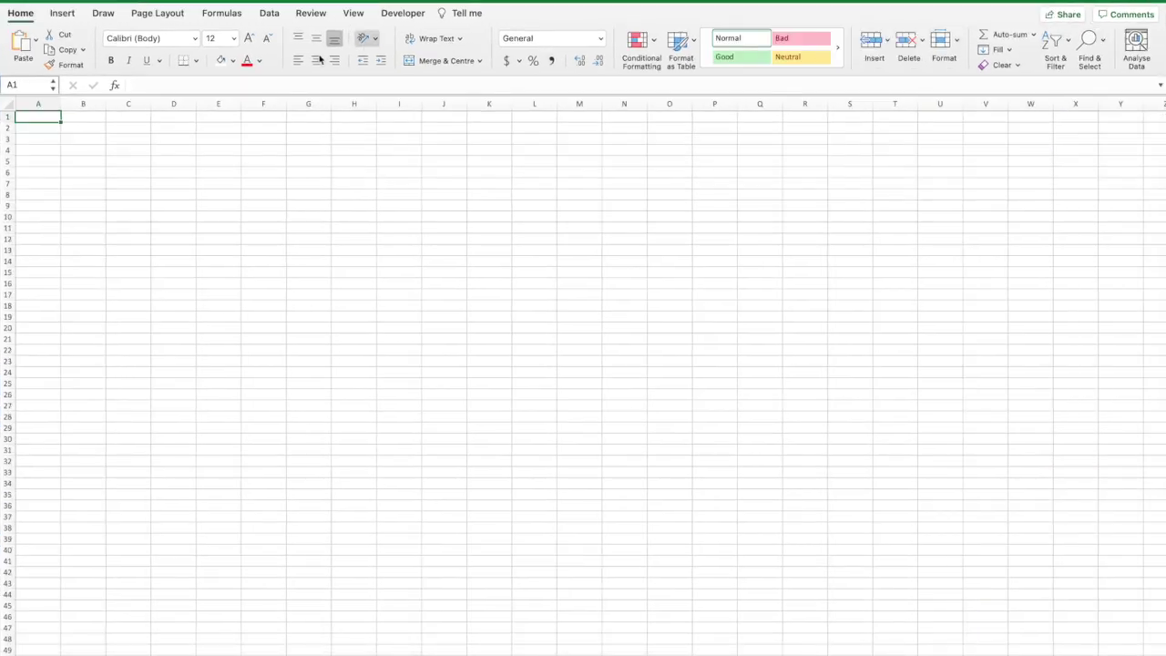
Centre and middle-align all cells with Wrap Text, and narrow every column to 7.50 (50 pixels).
{"action": "left_click", "coordinate": [9, 102]}
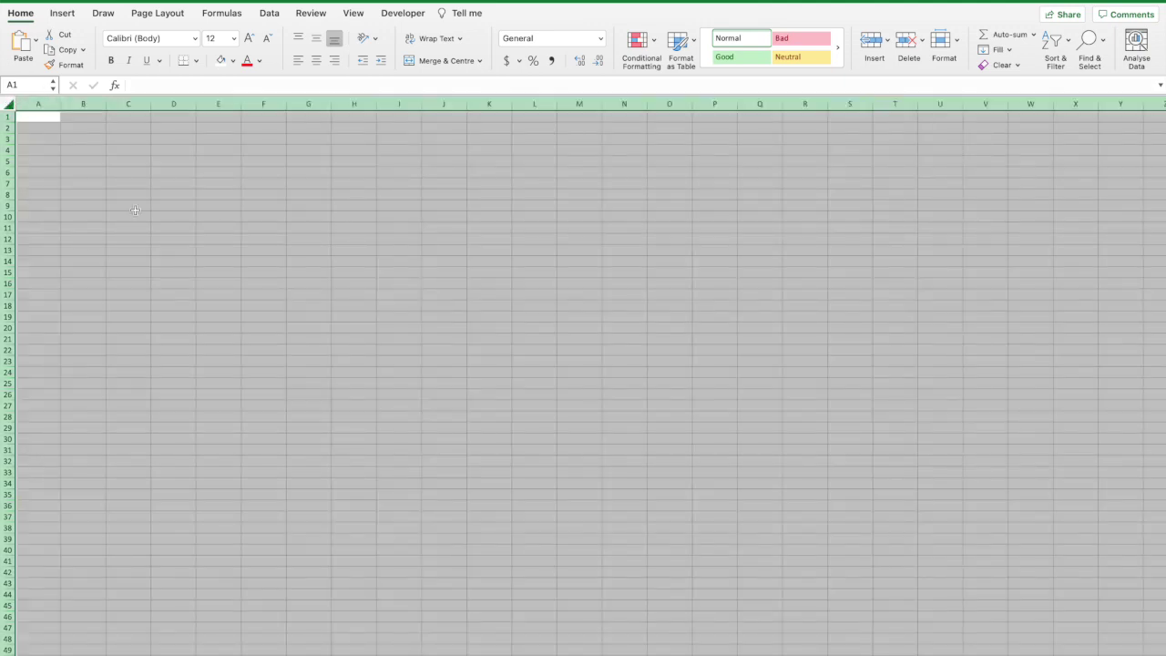
{"action": "left_click", "coordinate": [315, 62]}
{"action": "left_click", "coordinate": [317, 40]}
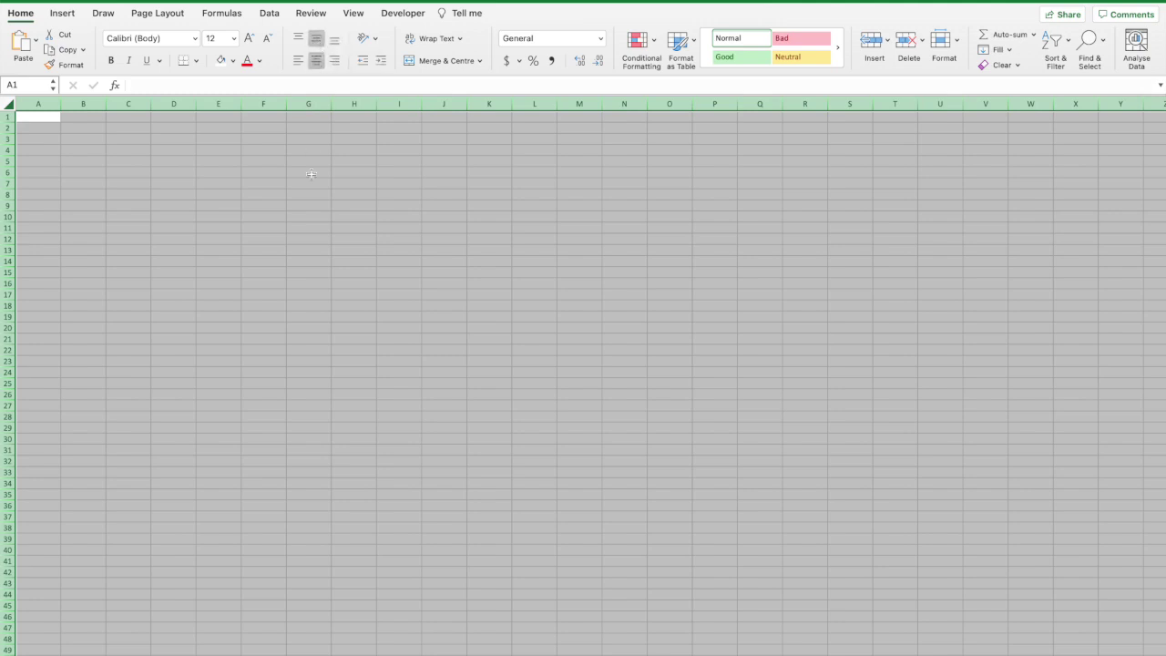
{"action": "left_click", "coordinate": [459, 38]}
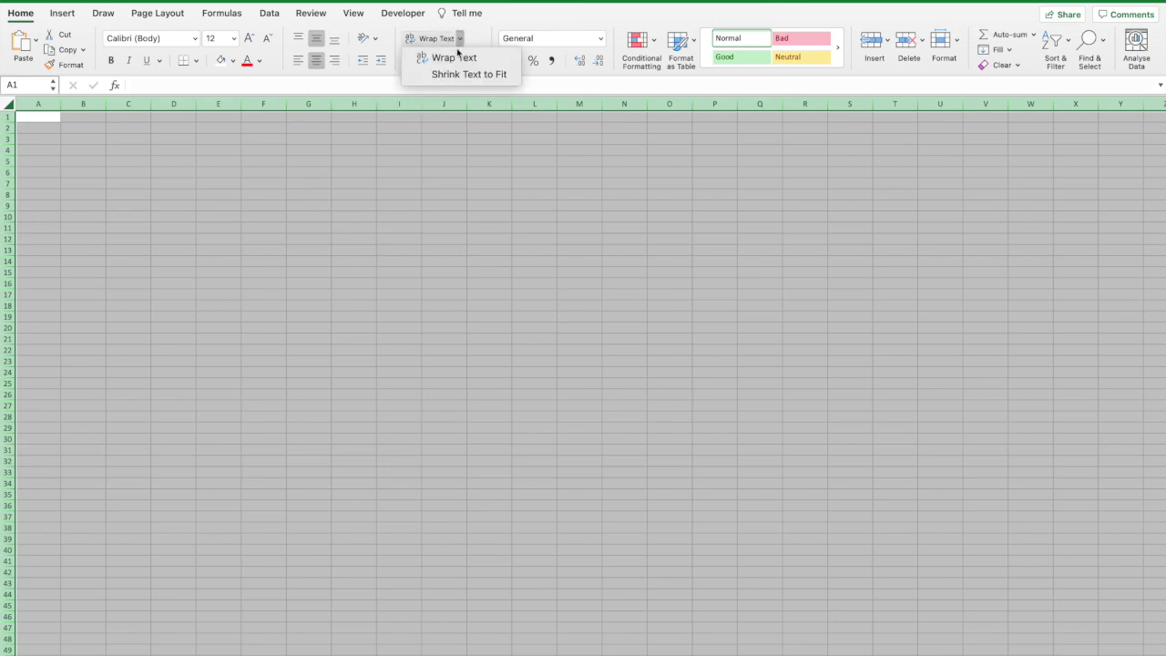
{"action": "left_click", "coordinate": [454, 58]}
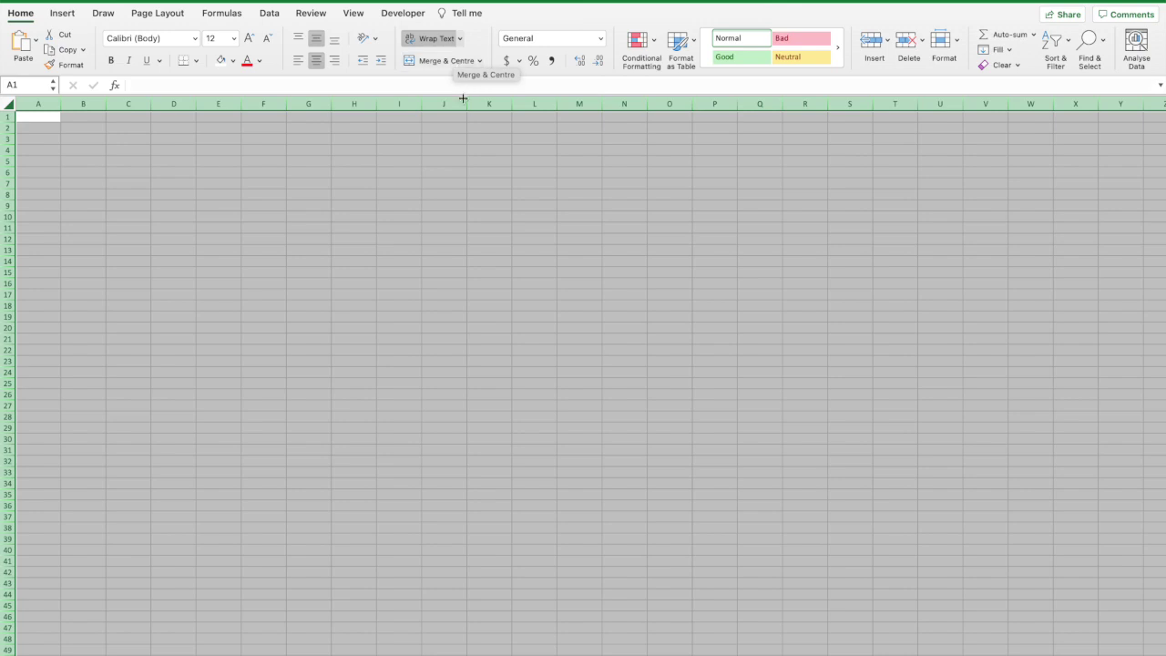
{"action": "left_click_drag", "start_coordinate": [60, 104], "coordinate": [49, 104]}
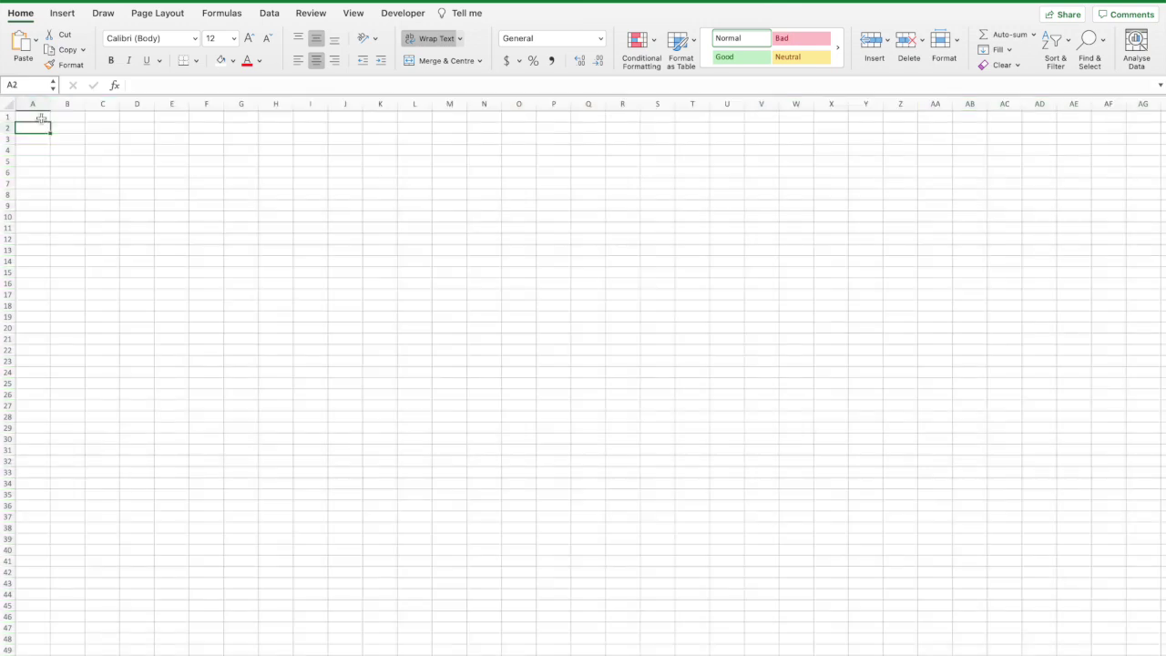
Enter YEAR, the row 2 headings DATE through REMARKS AND ENDORSEMENTS, and TYPE OF PILOTING TIME.
{"action": "type", "text": "YEAR DATE\tAIRCRAFT MAKE AND MODEL\tAIRCRAFT IDENT\tFROM\tTO\tTOTAL DURATION OF FLIGHT\tAIRPLANE SINGLE-ENGINE LAND\tAIRPLANE SINGLE-ENGINE SEA\tAIRPLANE MULTI-ENGINE LAND\t\tROTORCRAFT HELICOPTER\tGLIDER\t\tDAY\tNIGHT"}
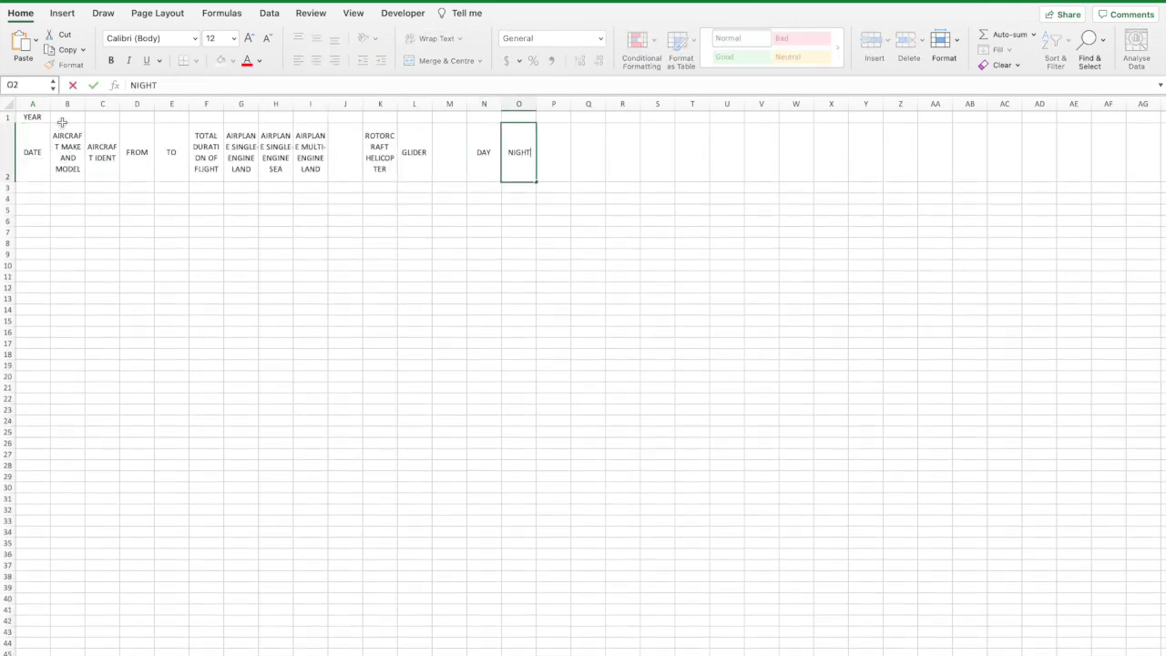
{"action": "type", "text": "\tNIGHT\tACTUAL INSTRUMENT\tAPP NO.\tAPP. TYPE\tCROSS COUNTRY\tSOLO\tPILOT IN COMMAND\tSECOND IN COMMAND\tDUAL RECEIVED\tAS FLIGHT INSTRUCTOR"}
{"action": "left_click", "coordinate": [692, 141]}
{"action": "type", "text": "TYPE OF PILOTING TIME"}
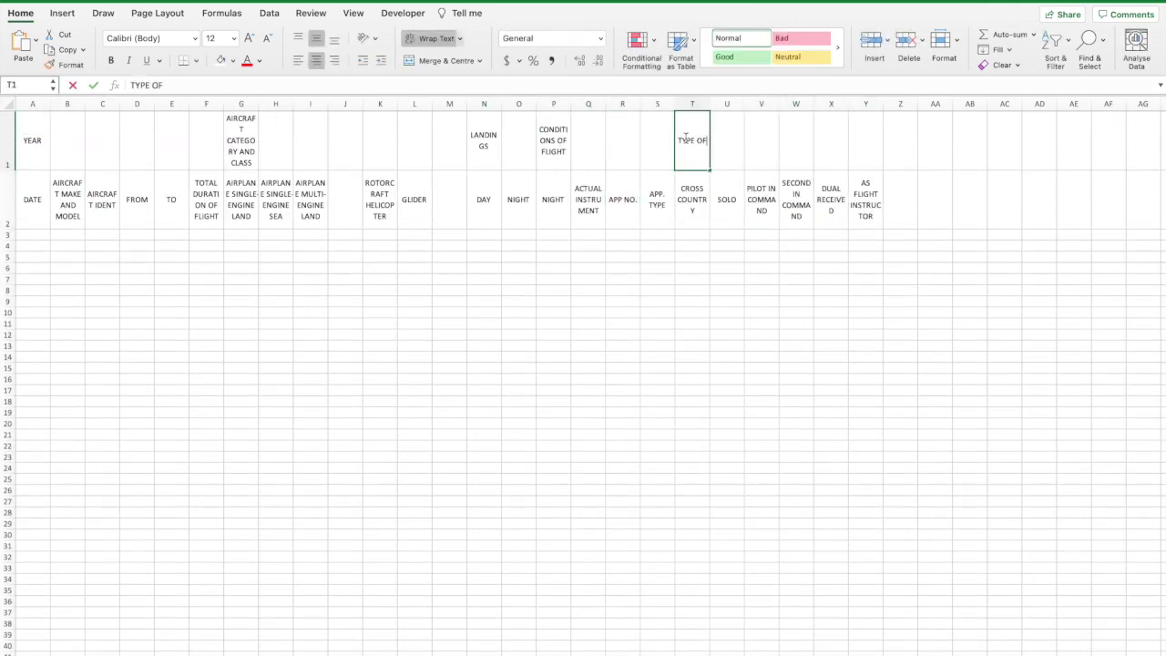
{"action": "left_click", "coordinate": [899, 199]}
{"action": "type", "text": "REMARKS AND ENDORSEMENTS"}
{"action": "key", "text": "Return"}
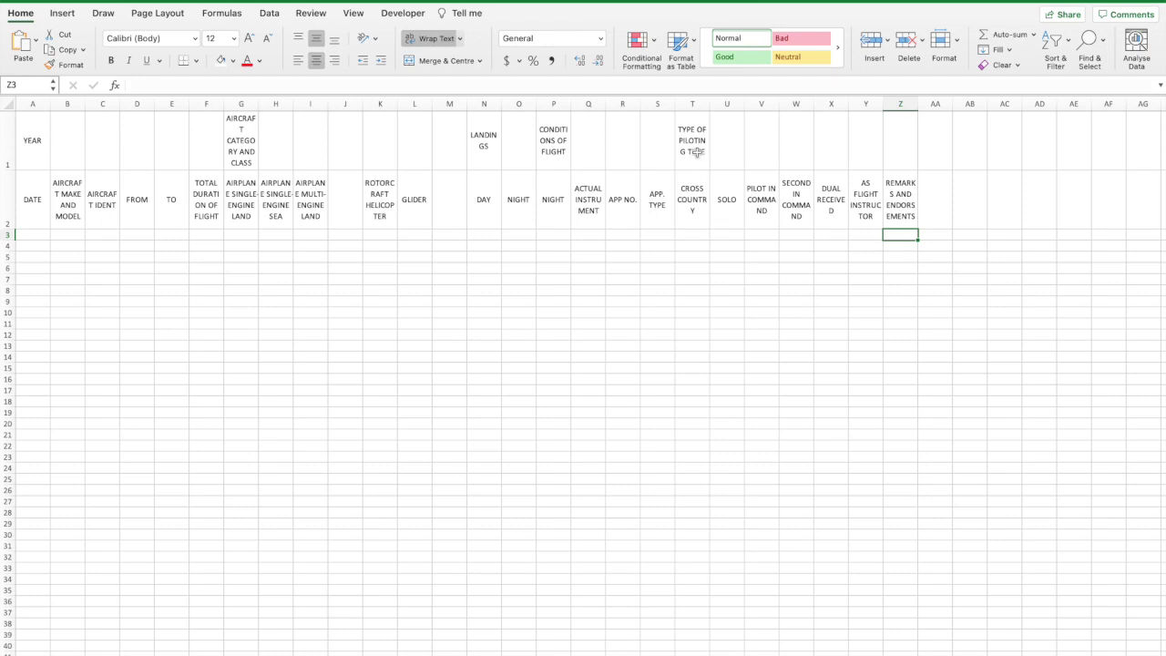
{"action": "left_click_drag", "start_coordinate": [695, 152], "coordinate": [891, 144]}
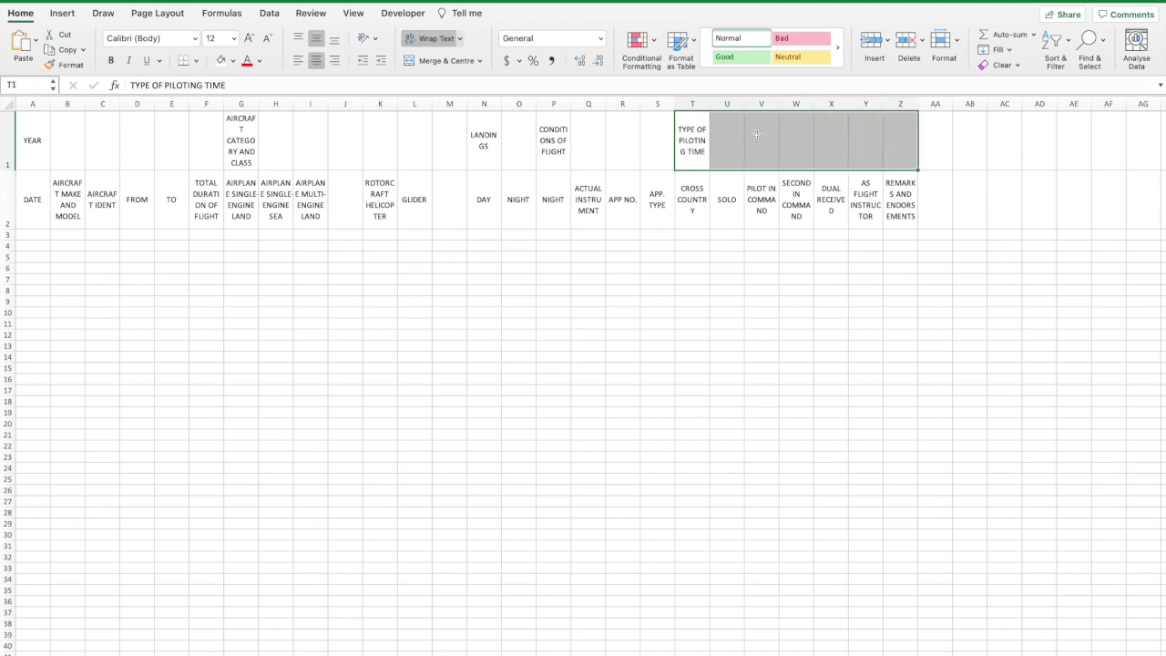
Merge & Centre the group headings over T1:Z1, P1:S1 and the remaining row 1 ranges.
{"action": "left_click", "coordinate": [453, 62]}
{"action": "left_click_drag", "start_coordinate": [658, 149], "coordinate": [241, 143]}
{"action": "left_click", "coordinate": [459, 63]}
{"action": "left_click", "coordinate": [460, 64]}
{"action": "left_click", "coordinate": [443, 60]}
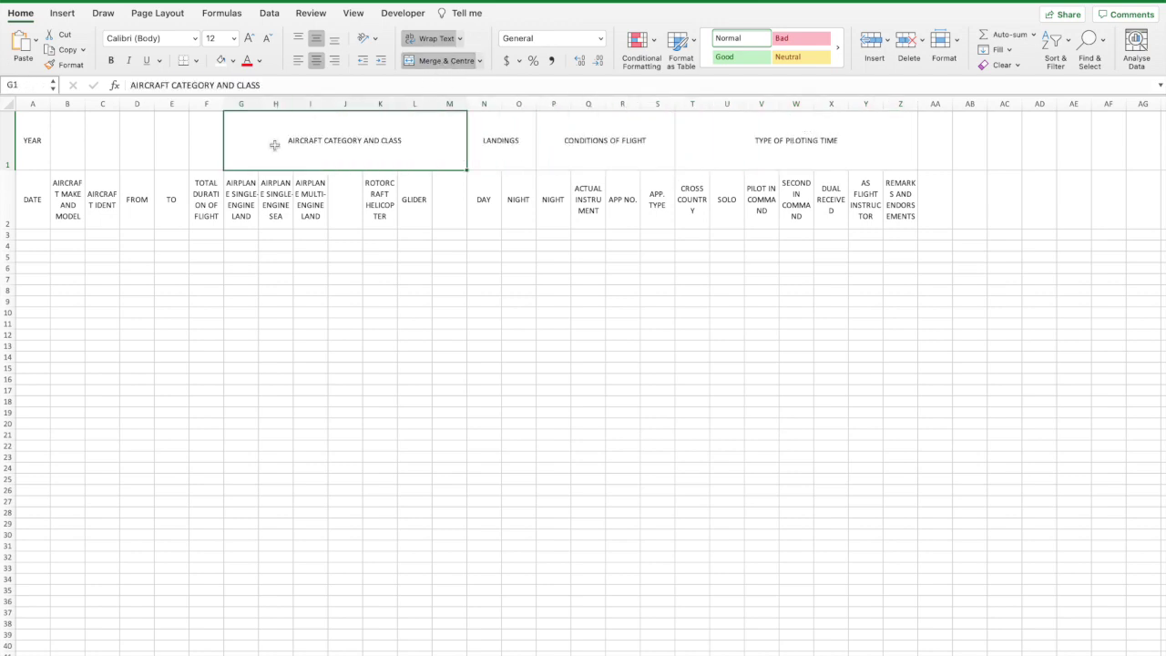
Type ROUTE OF FLIGHT in D1 and merge it across D1:E1.
{"action": "left_click", "coordinate": [147, 150]}
{"action": "type", "text": "ROUTE OF FLIGHT"}
{"action": "left_click_drag", "start_coordinate": [147, 151], "coordinate": [171, 148]}
{"action": "left_click", "coordinate": [438, 61]}
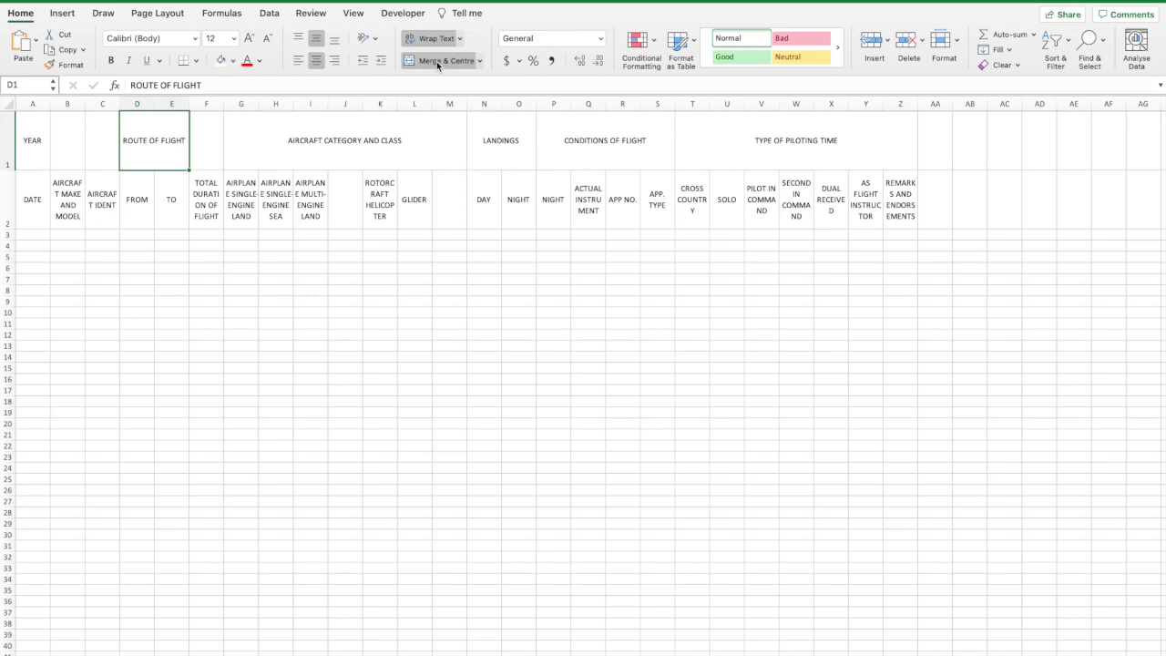
{"action": "left_click", "coordinate": [230, 273]}
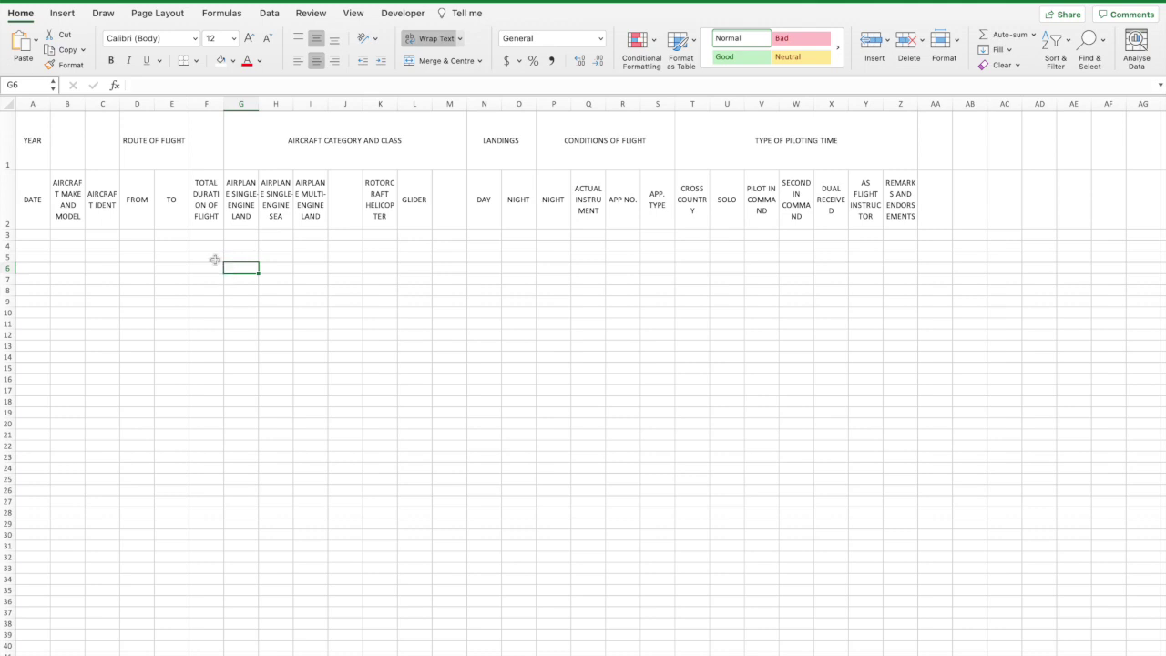
Turn A2:Z25 into a table with My table has headers checked.
{"action": "left_click_drag", "start_coordinate": [32, 200], "coordinate": [901, 474]}
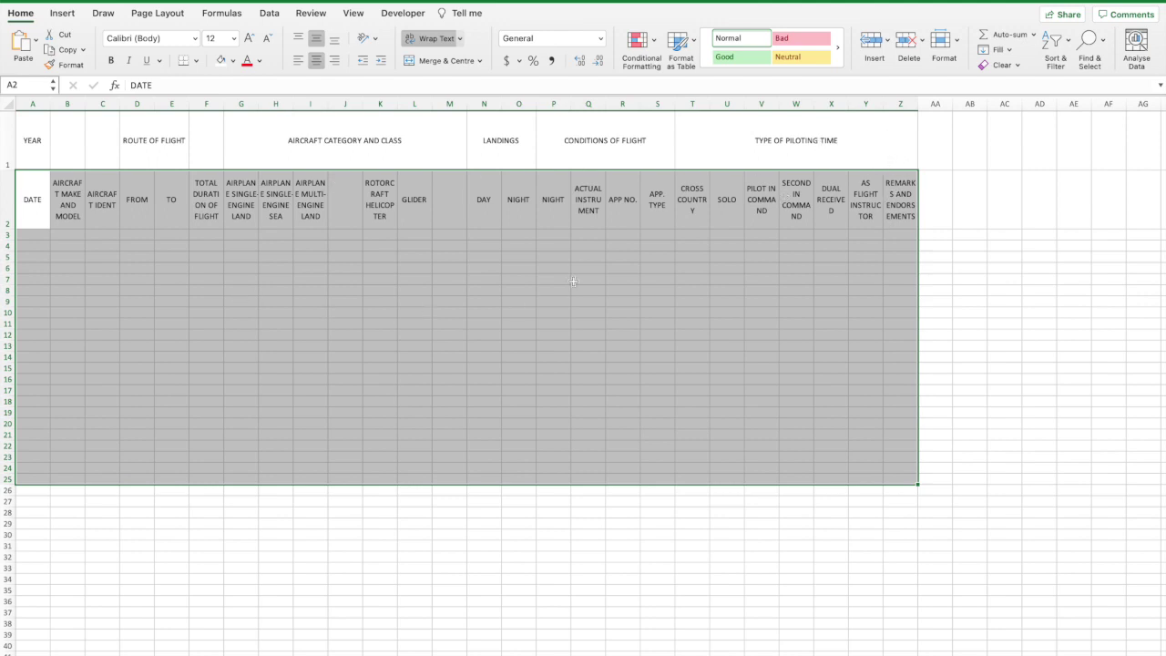
{"action": "left_click", "coordinate": [62, 12]}
{"action": "left_click", "coordinate": [102, 46]}
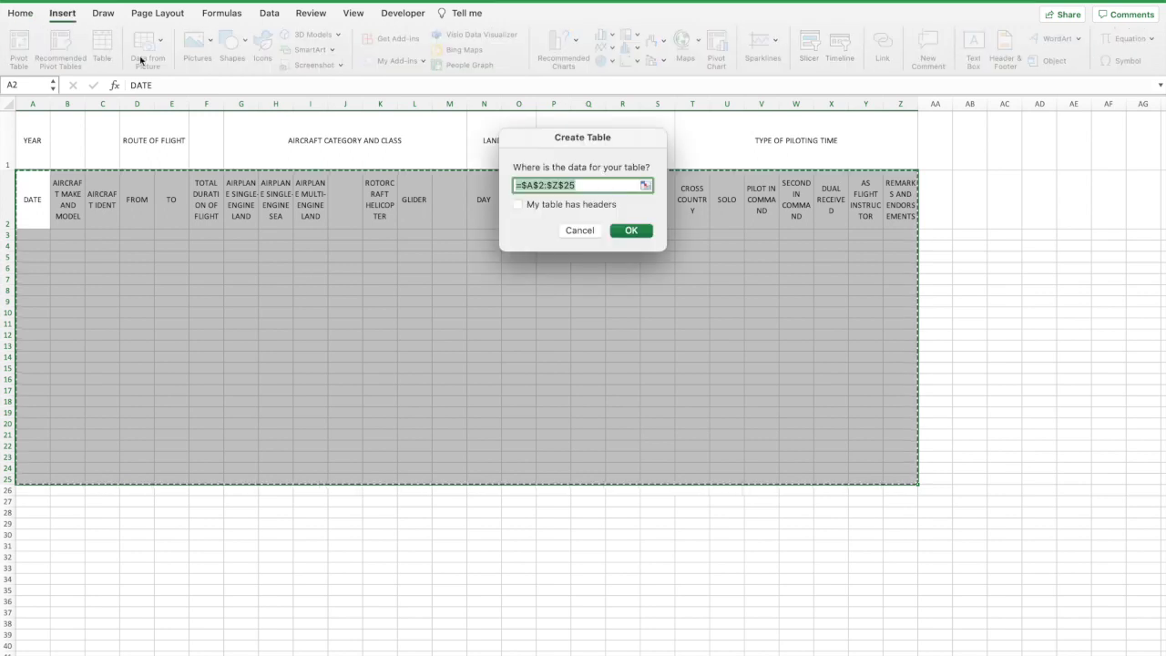
{"action": "left_click", "coordinate": [601, 208]}
{"action": "left_click", "coordinate": [630, 228]}
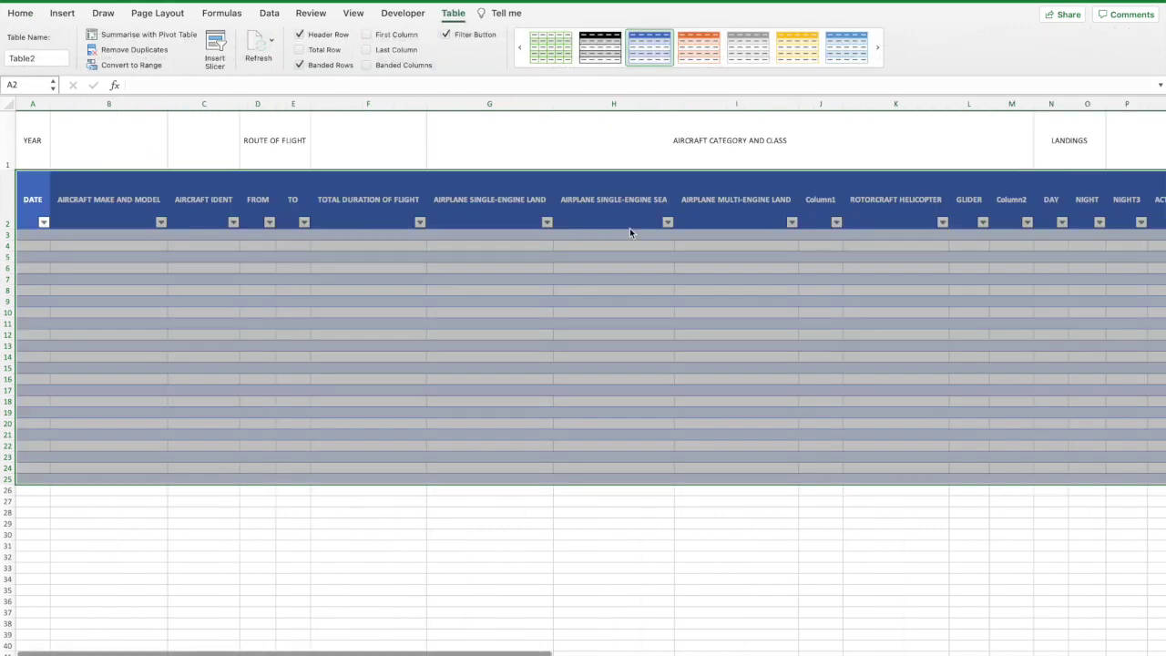
Apply the grey light banded table style.
{"action": "left_click", "coordinate": [522, 47]}
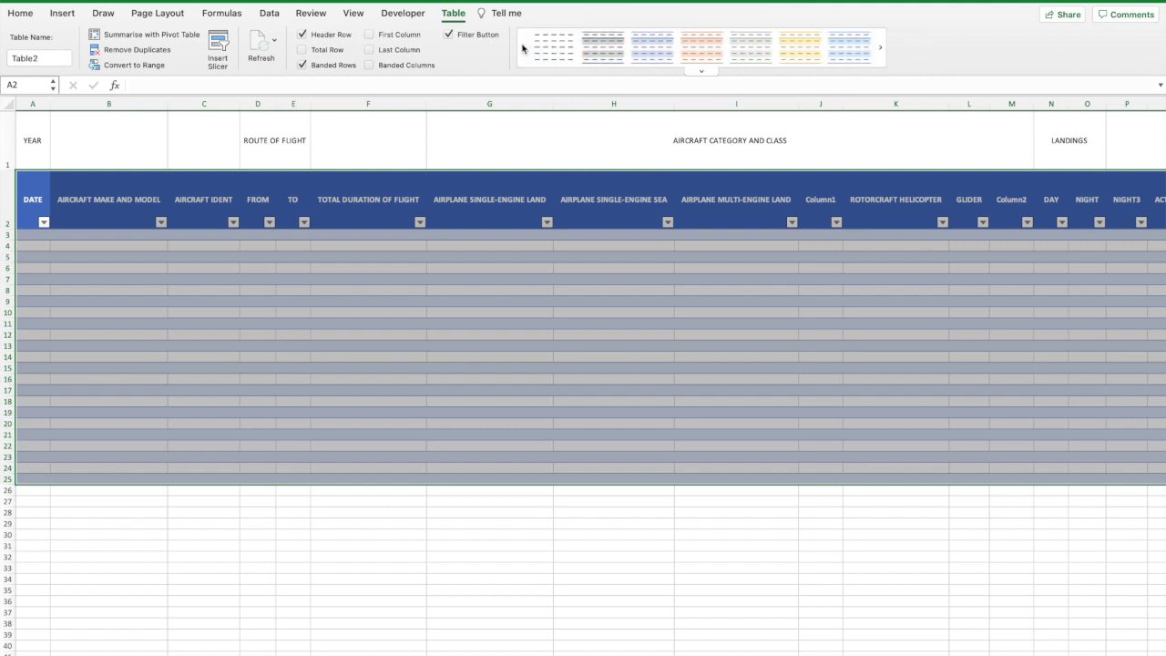
{"action": "left_click", "coordinate": [765, 55]}
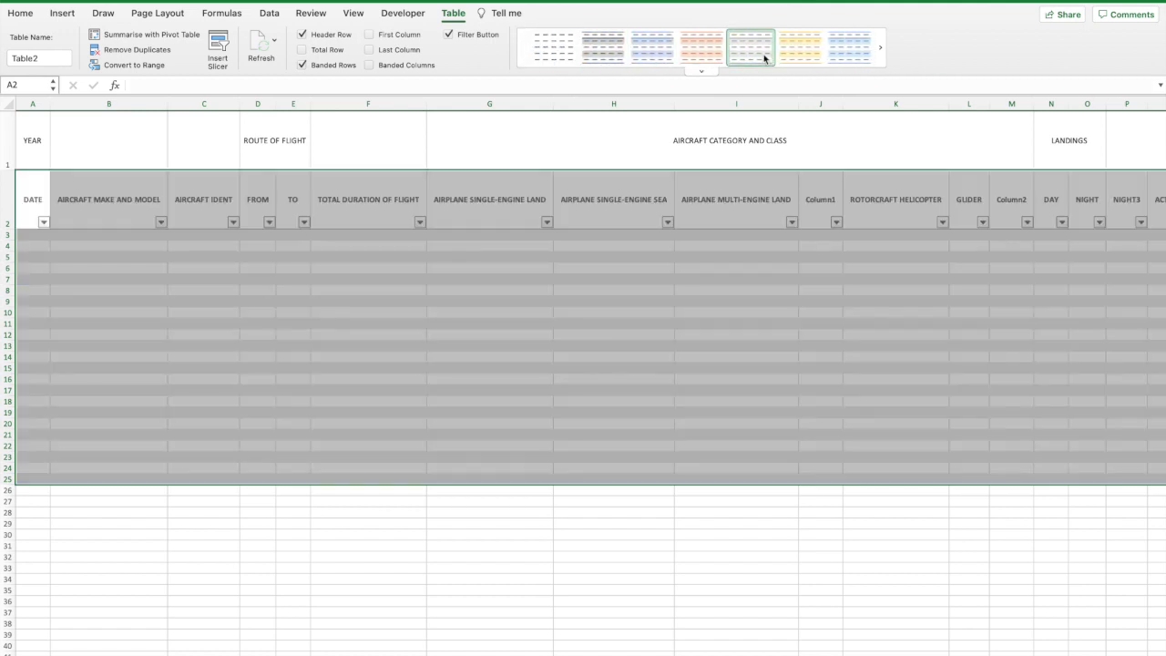
{"action": "left_click", "coordinate": [885, 53]}
{"action": "left_click", "coordinate": [316, 280]}
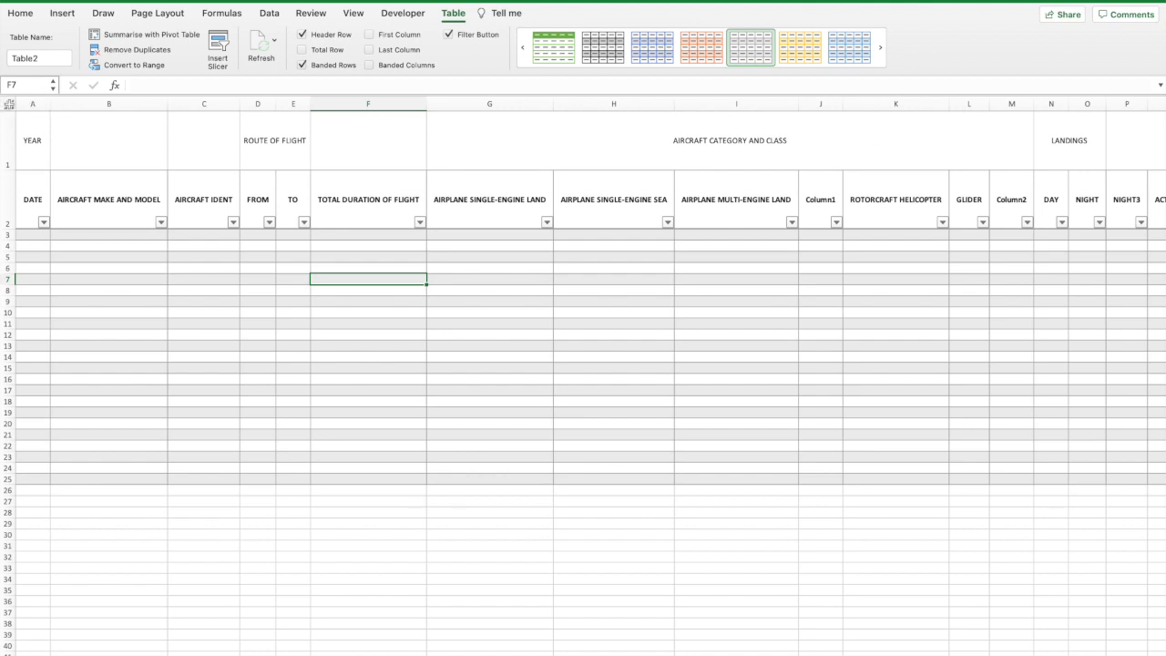
Reset all columns to an even 7.50 (50-pixel) width.
{"action": "left_click", "coordinate": [7, 102]}
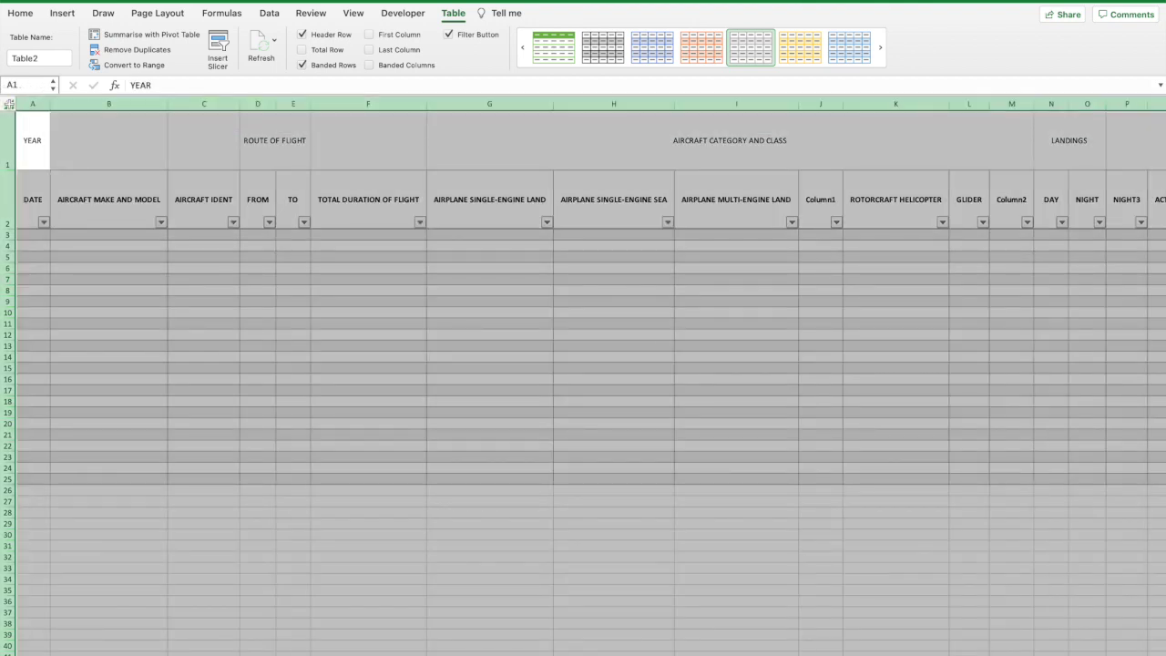
{"action": "left_click_drag", "start_coordinate": [168, 103], "coordinate": [82, 104]}
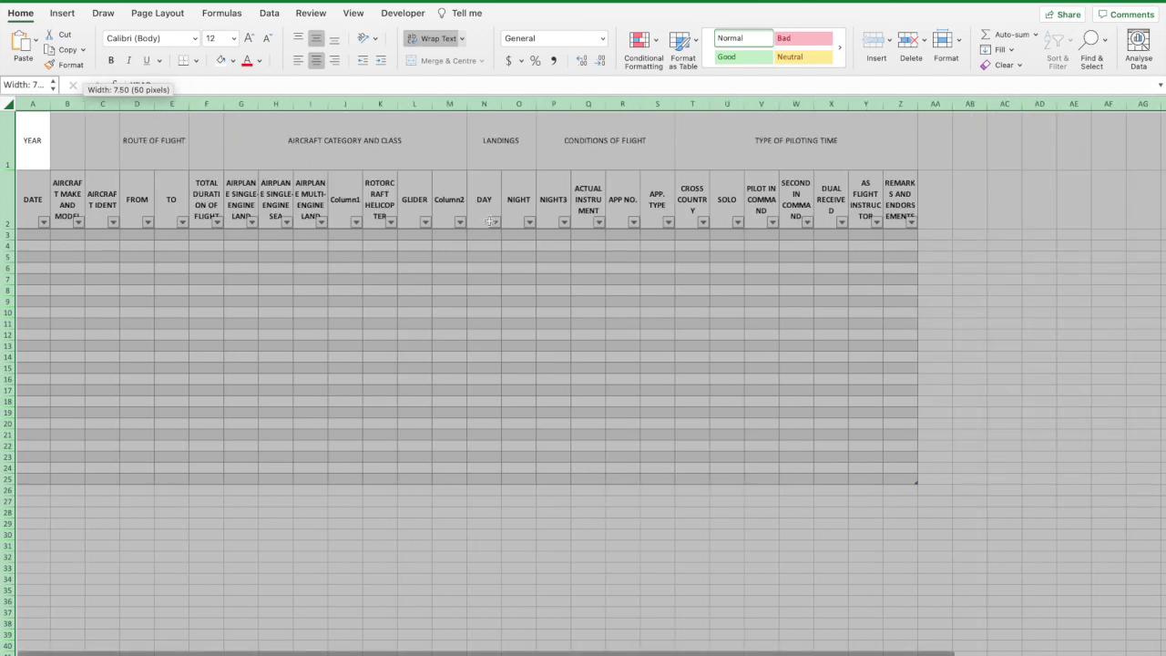
{"action": "left_click", "coordinate": [802, 269]}
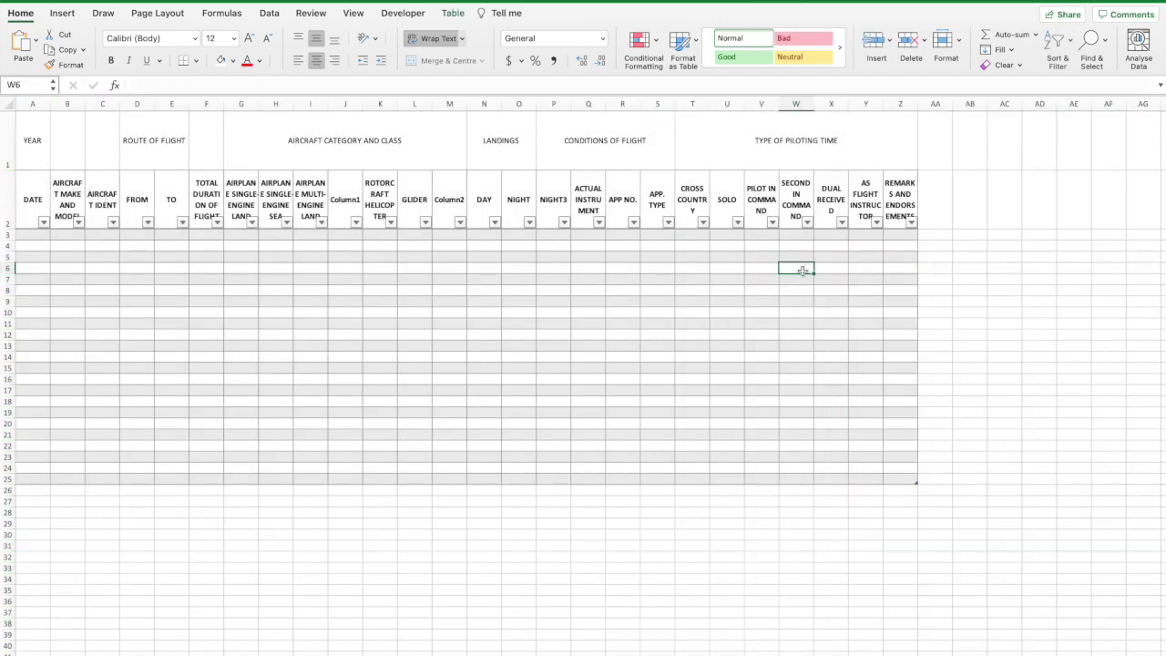
Select both heading rows A1:Z2 and apply All Borders.
{"action": "left_click_drag", "start_coordinate": [882, 141], "coordinate": [28, 141]}
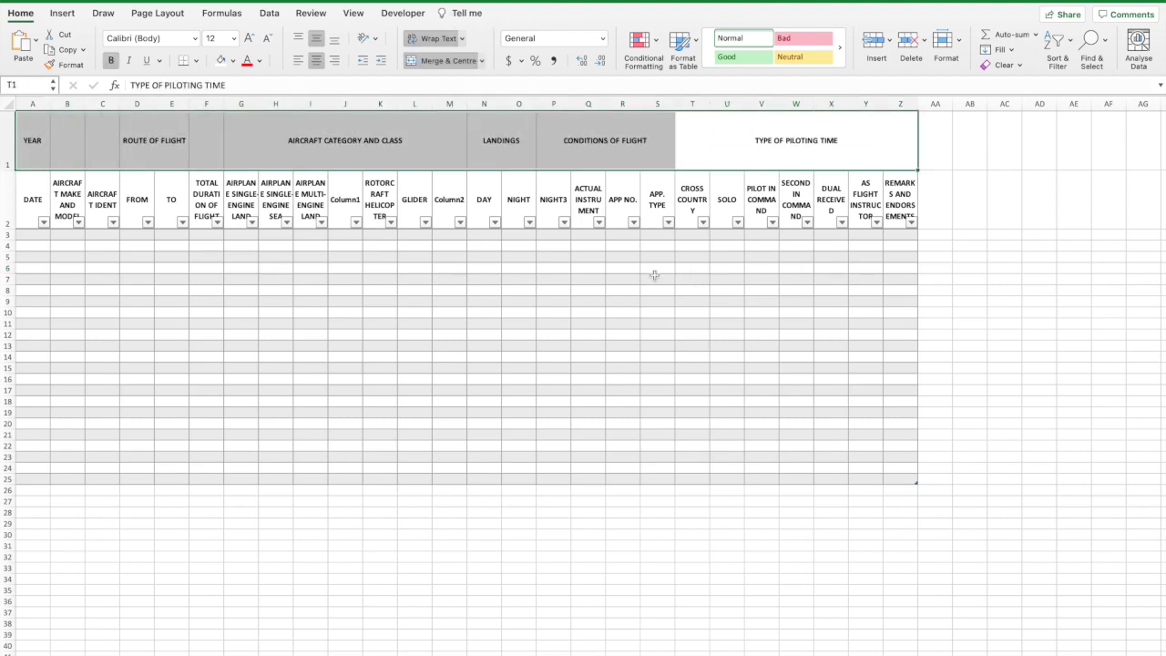
{"action": "left_click", "coordinate": [623, 267]}
{"action": "left_click_drag", "start_coordinate": [897, 196], "coordinate": [22, 136]}
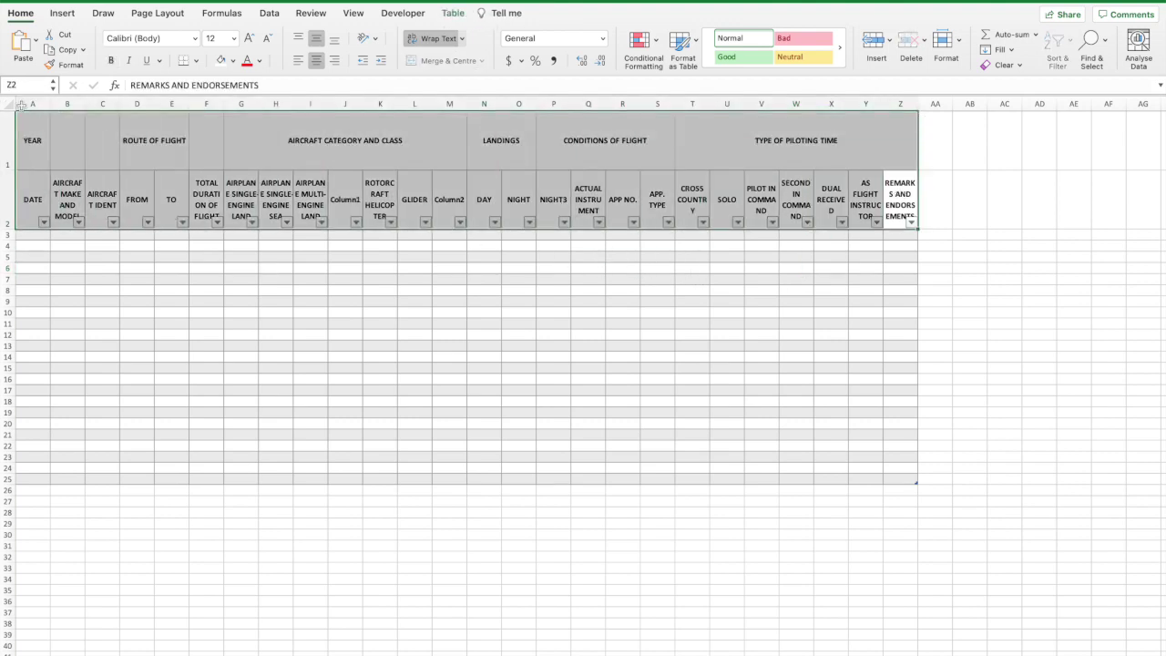
{"action": "left_click", "coordinate": [197, 60]}
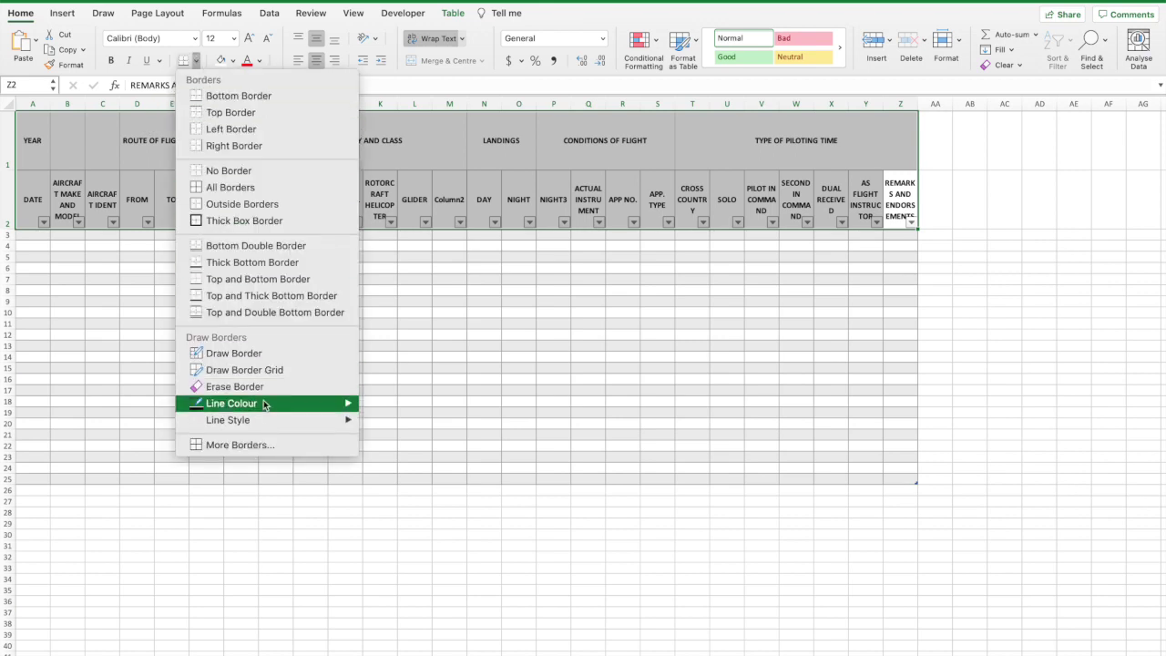
{"action": "left_click", "coordinate": [258, 187]}
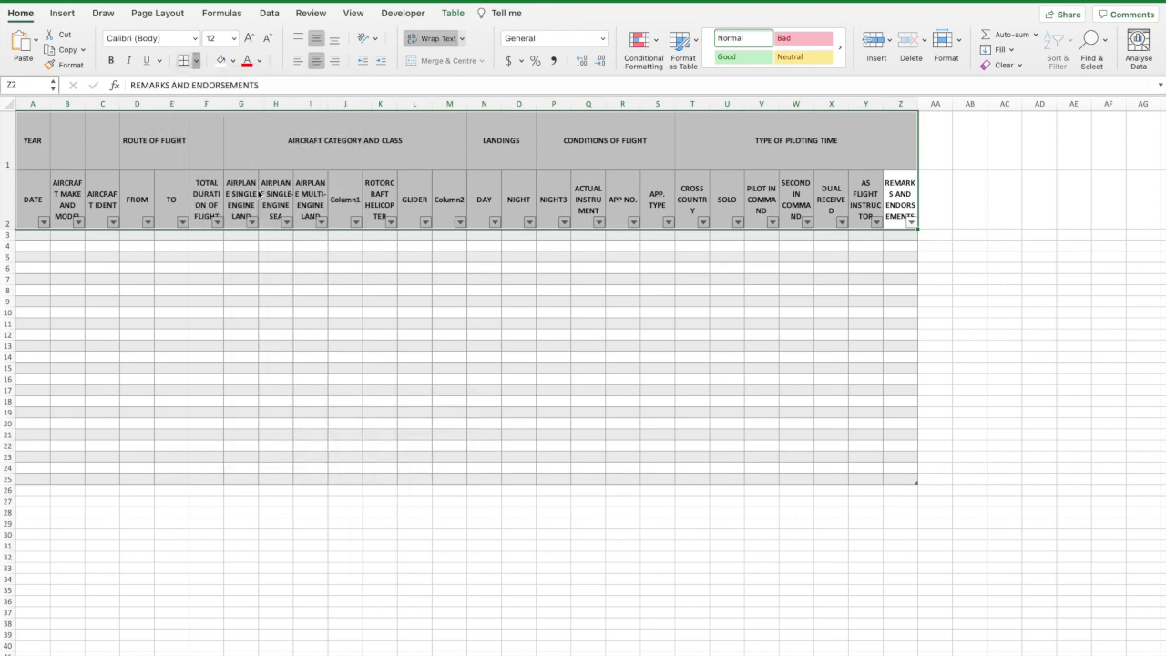
Add All Borders to the heading rows and enable Total Row on the table, creating row 26.
{"action": "left_click", "coordinate": [242, 291]}
{"action": "left_click", "coordinate": [88, 283]}
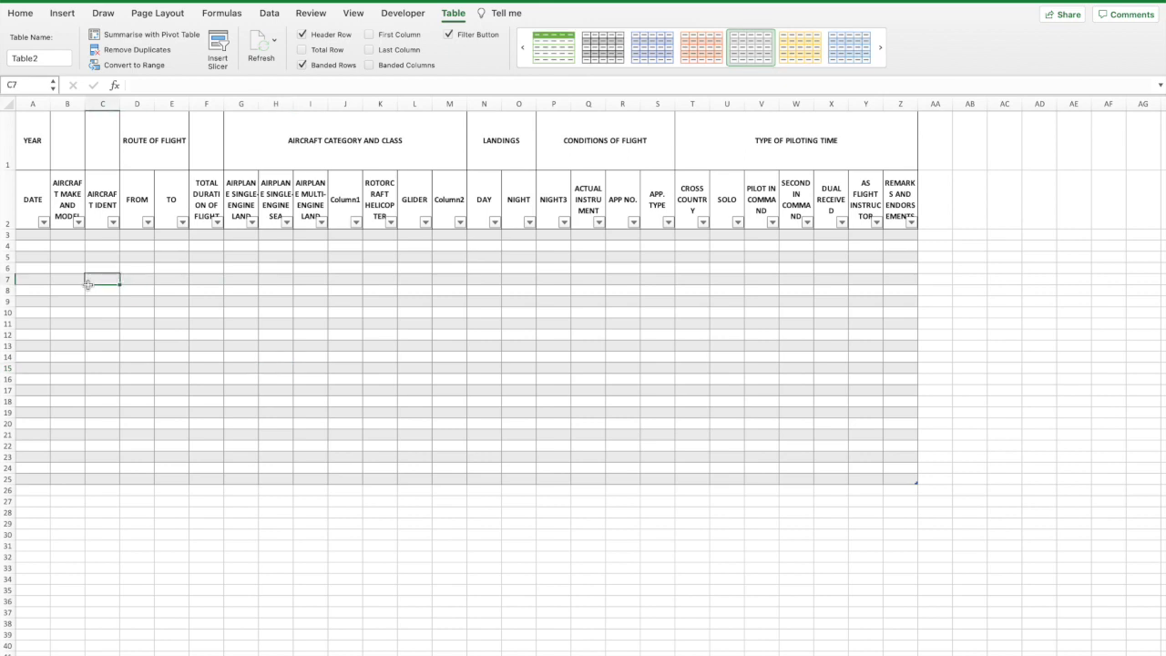
{"action": "left_click", "coordinate": [302, 50]}
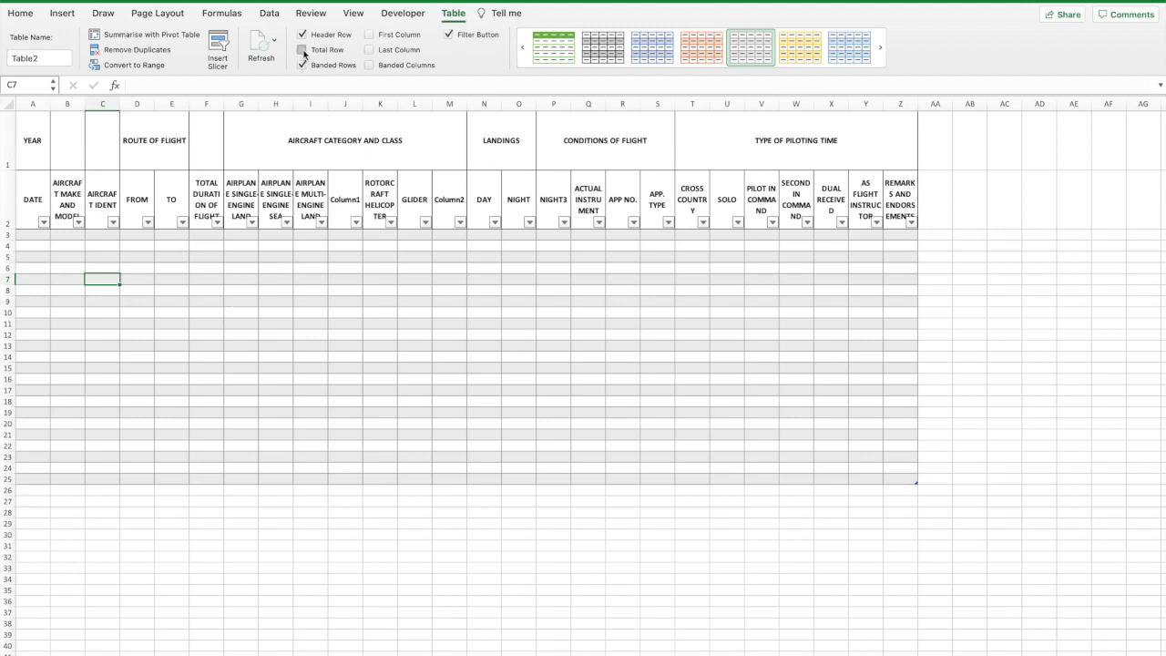
{"action": "left_click", "coordinate": [207, 490]}
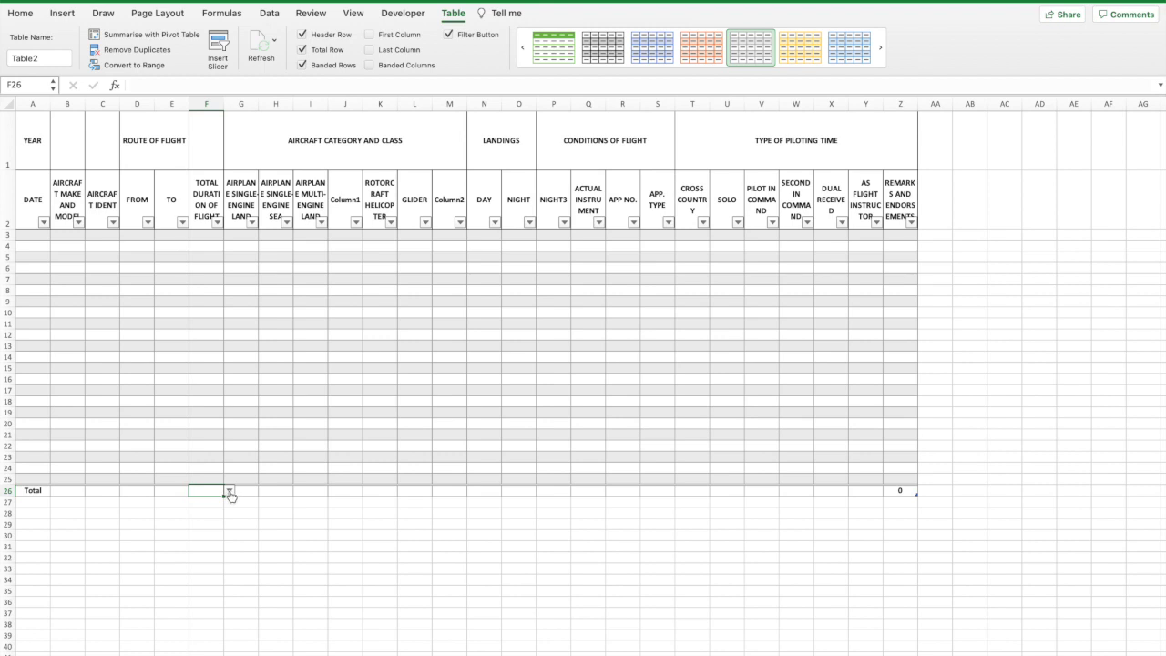
Set F26 to Sum and fill that total across row 26 through column Z.
{"action": "left_click", "coordinate": [230, 492]}
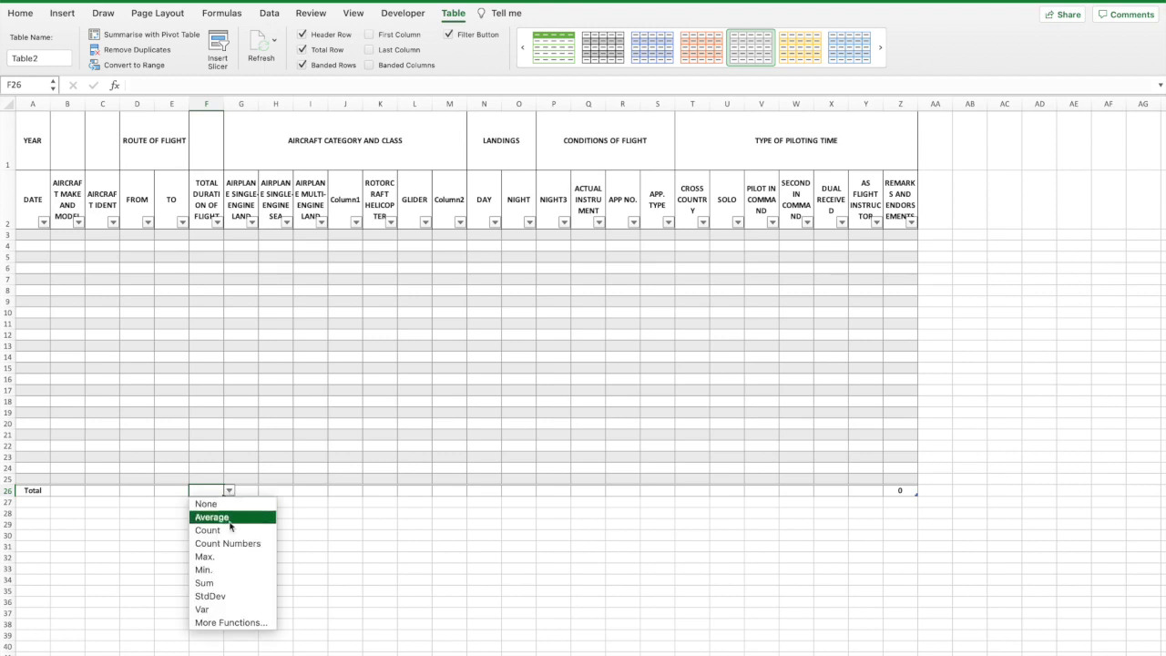
{"action": "left_click", "coordinate": [225, 583]}
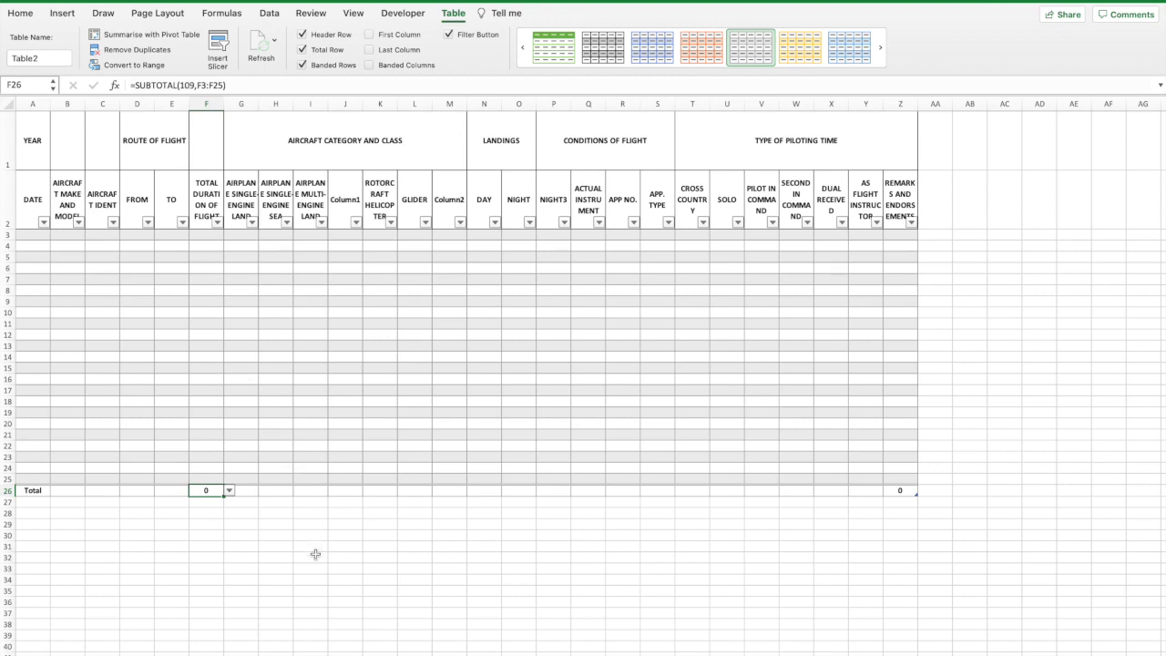
{"action": "left_click", "coordinate": [254, 491]}
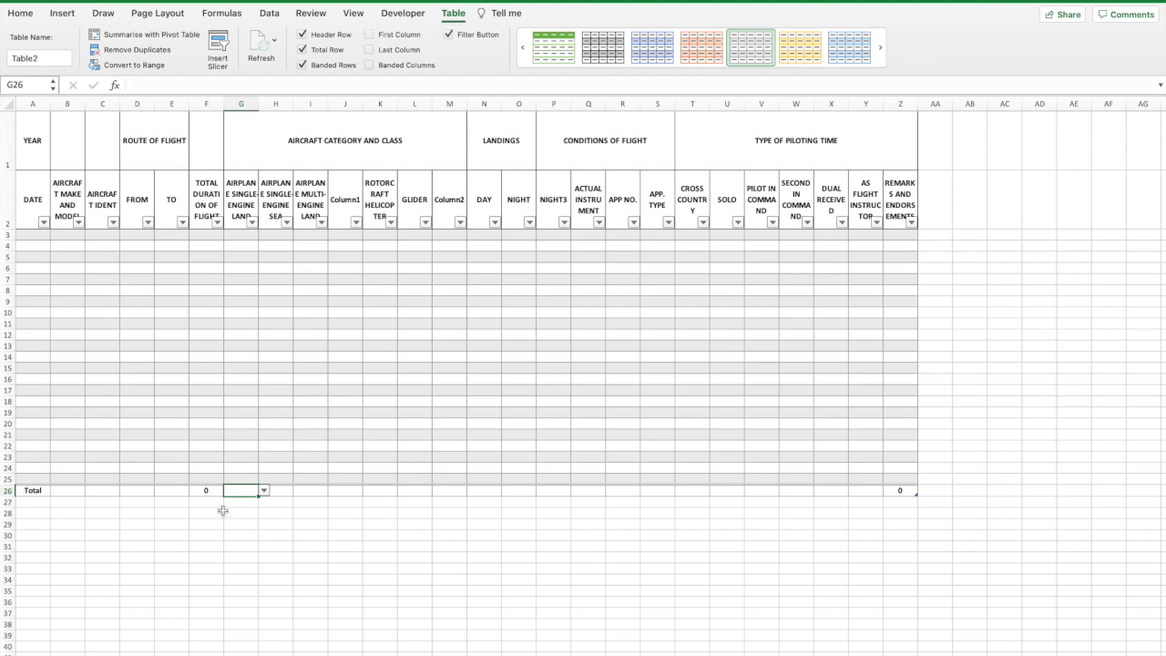
{"action": "left_click", "coordinate": [215, 491]}
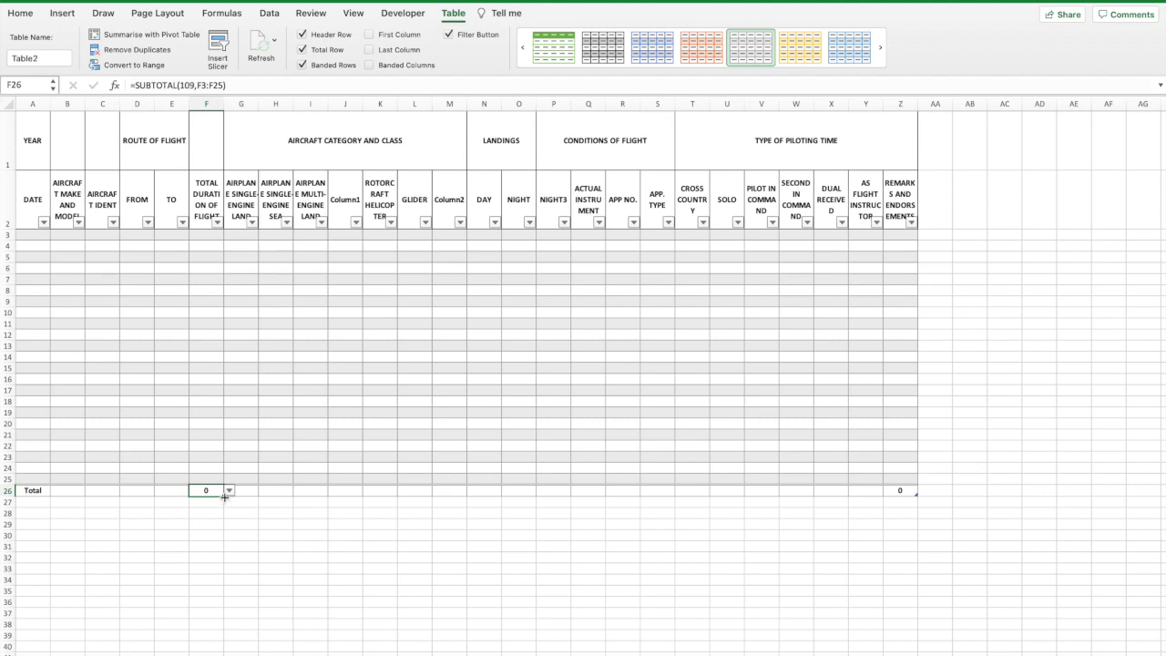
{"action": "left_click_drag", "start_coordinate": [227, 497], "coordinate": [926, 485]}
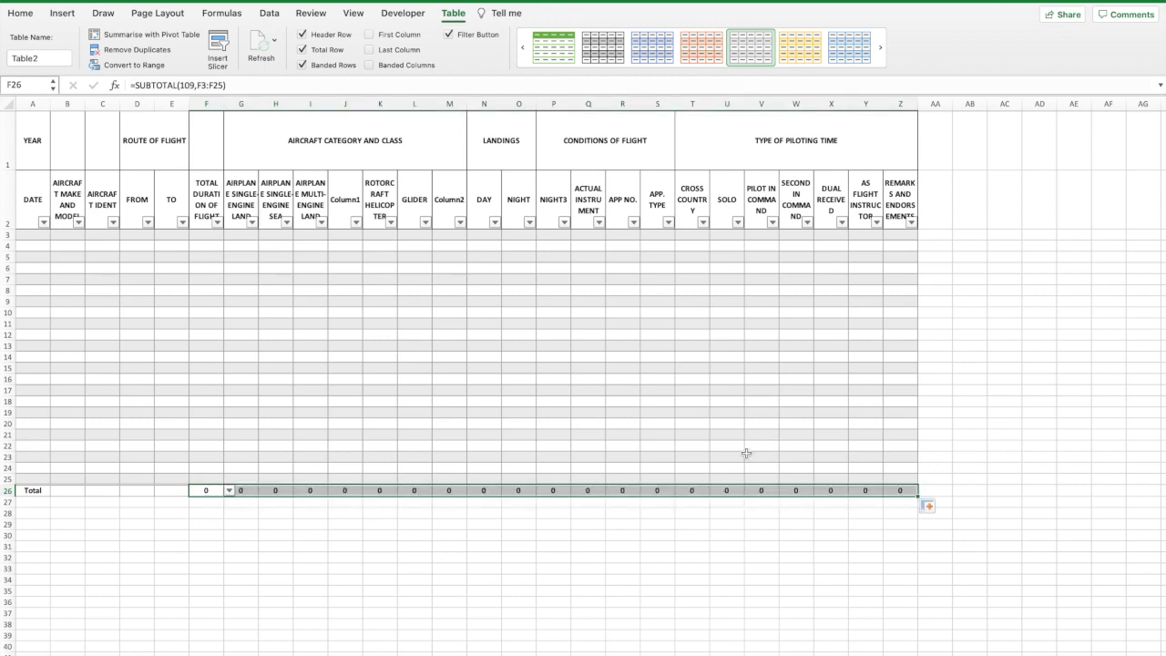
{"action": "left_click", "coordinate": [252, 468]}
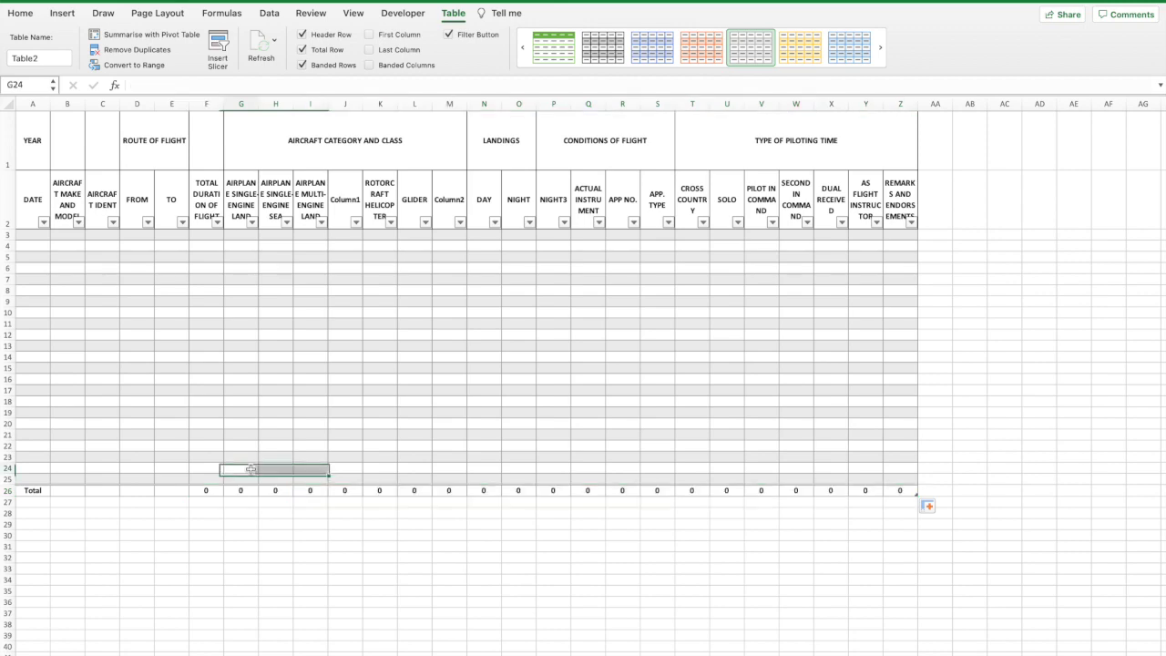
{"action": "left_click", "coordinate": [68, 322]}
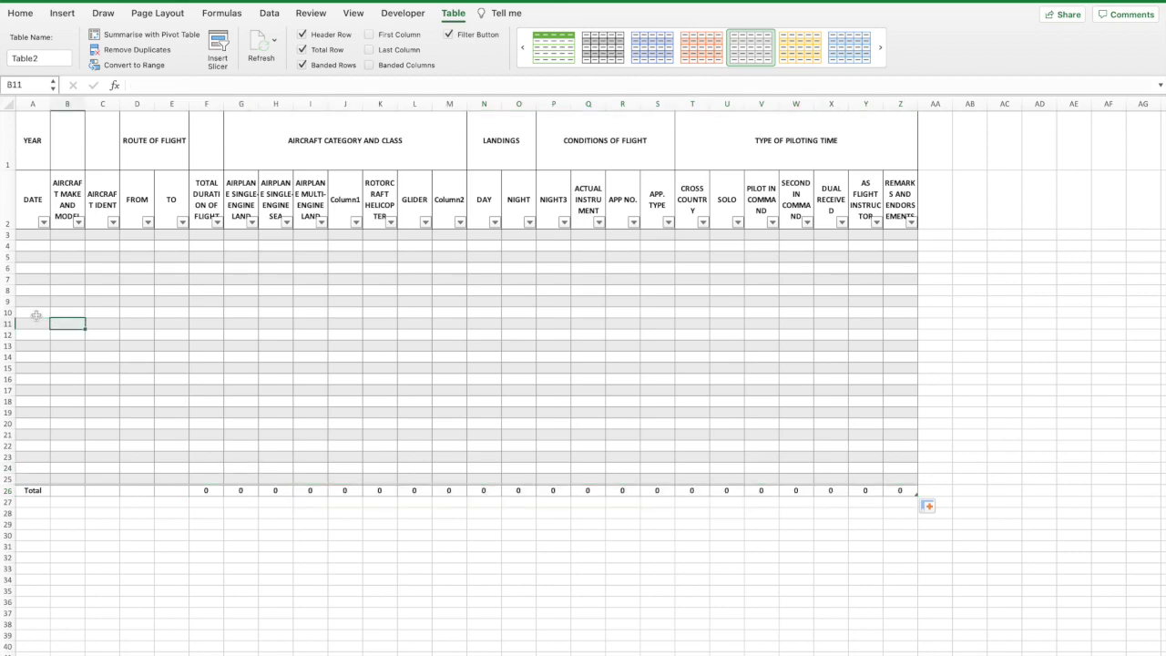
Select row 3 and apply Freeze Panes so rows 1–2 stay visible when scrolling.
{"action": "scroll", "coordinate": [37, 315], "scroll_direction": "down", "scroll_amount": 5}
{"action": "scroll", "coordinate": [36, 315], "scroll_direction": "up", "scroll_amount": 5}
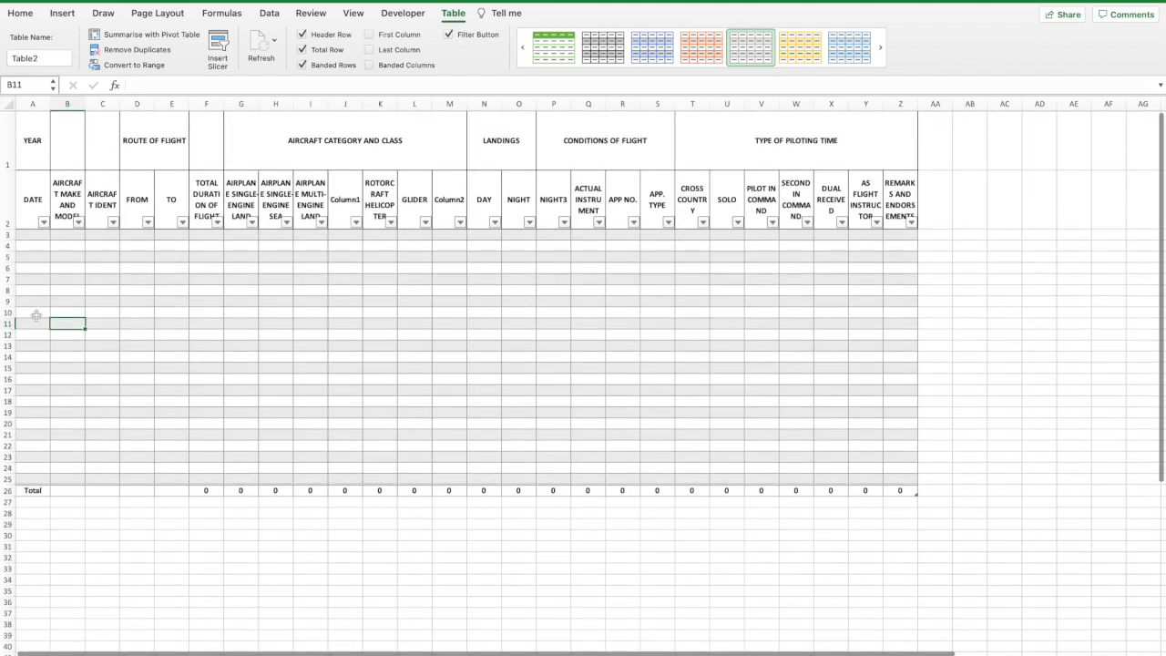
{"action": "left_click", "coordinate": [8, 235]}
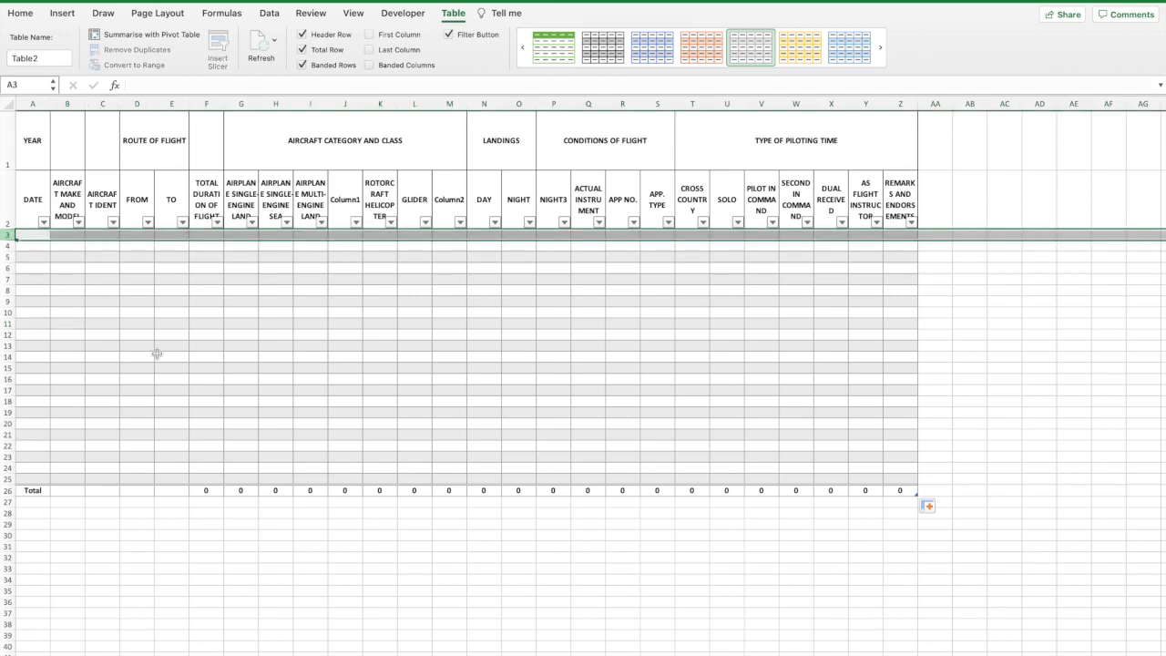
{"action": "left_click", "coordinate": [319, 0]}
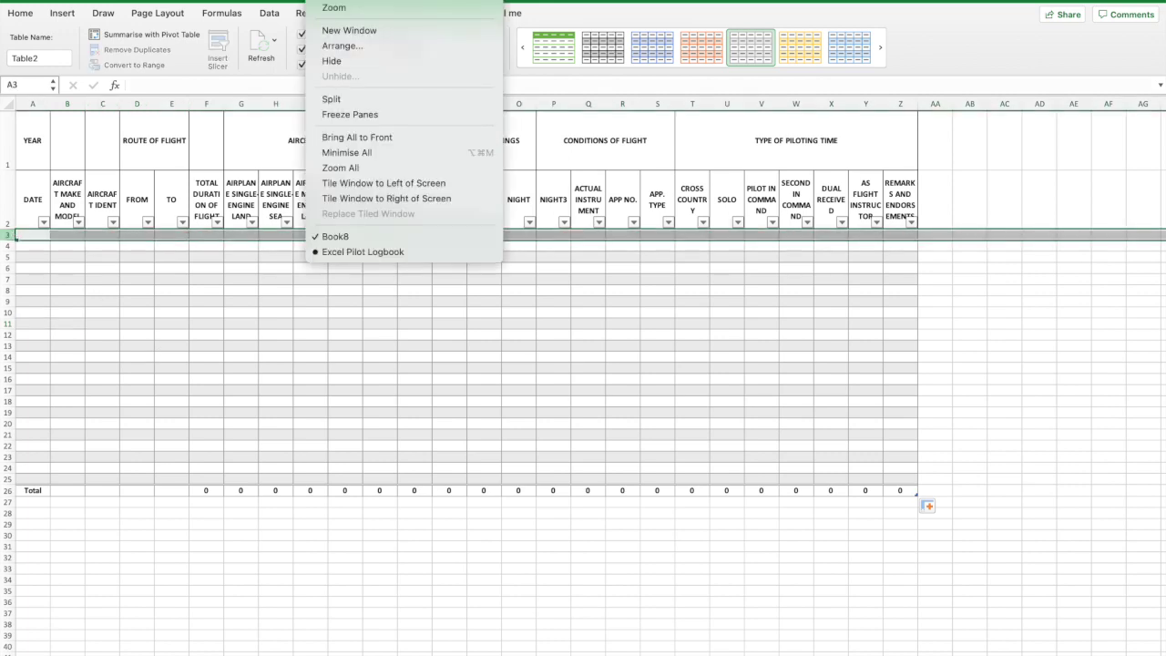
{"action": "left_click", "coordinate": [374, 113]}
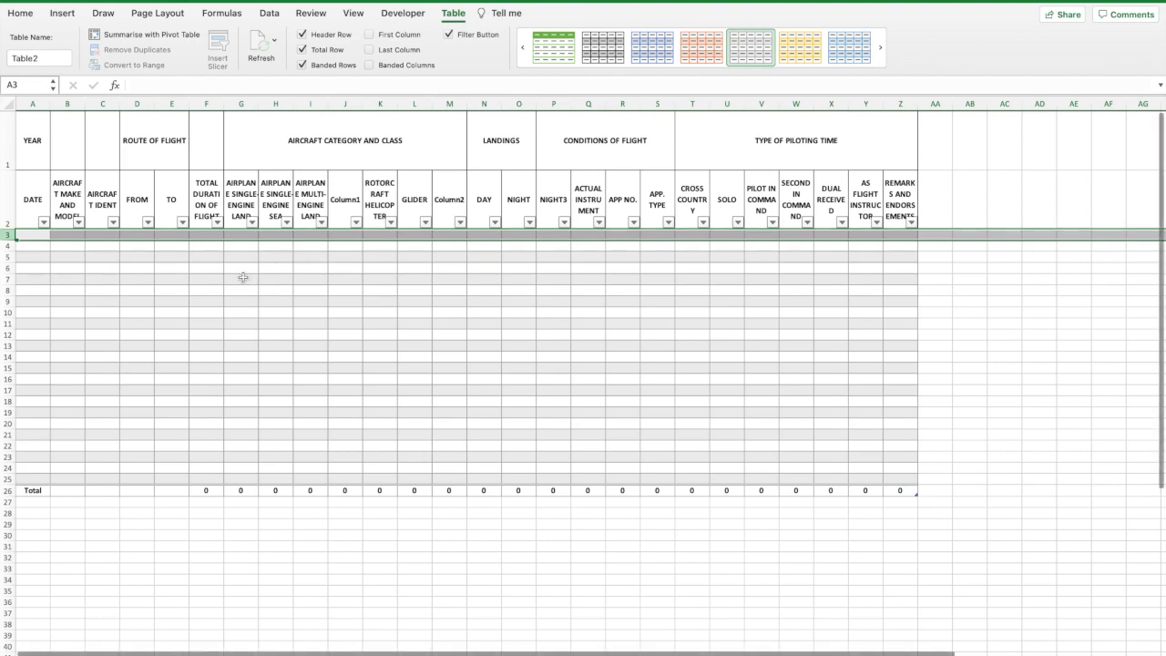
{"action": "left_click", "coordinate": [217, 287]}
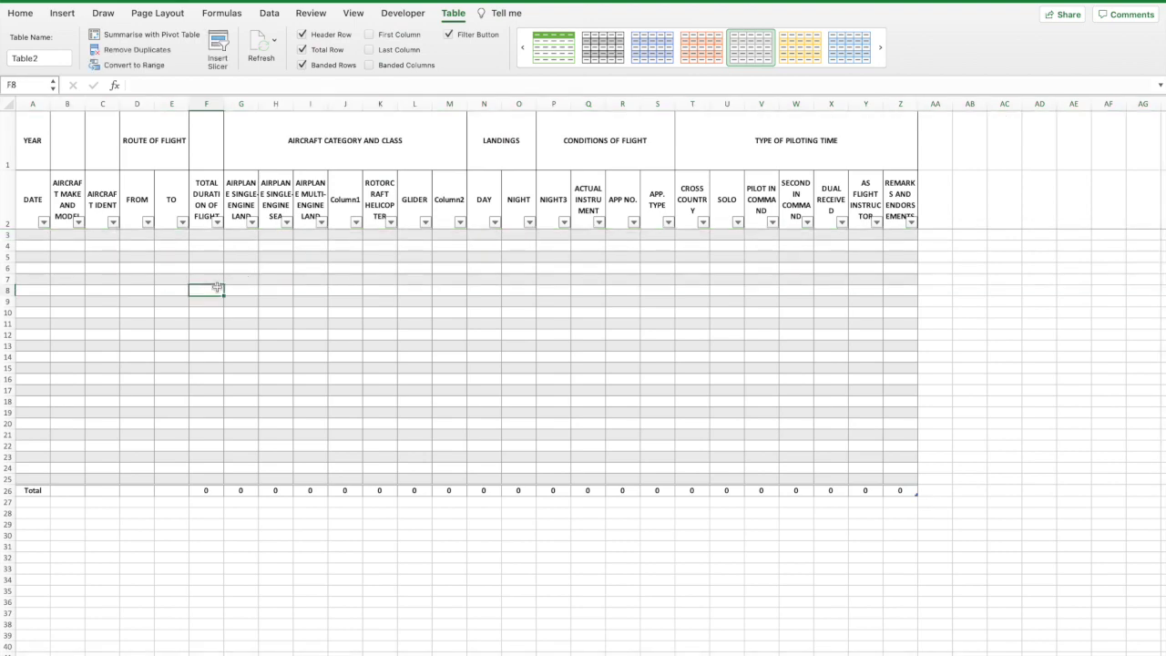
{"action": "scroll", "coordinate": [218, 288], "scroll_direction": "down", "scroll_amount": 5}
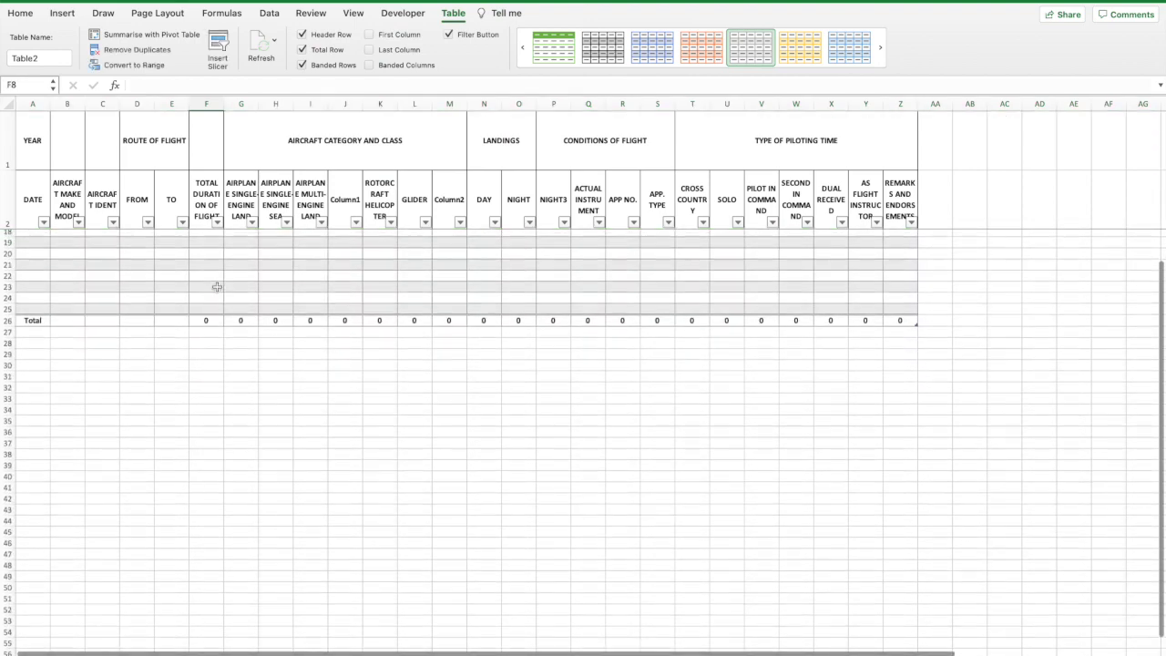
{"action": "scroll", "coordinate": [218, 288], "scroll_direction": "up", "scroll_amount": 5}
{"action": "left_click", "coordinate": [71, 379]}
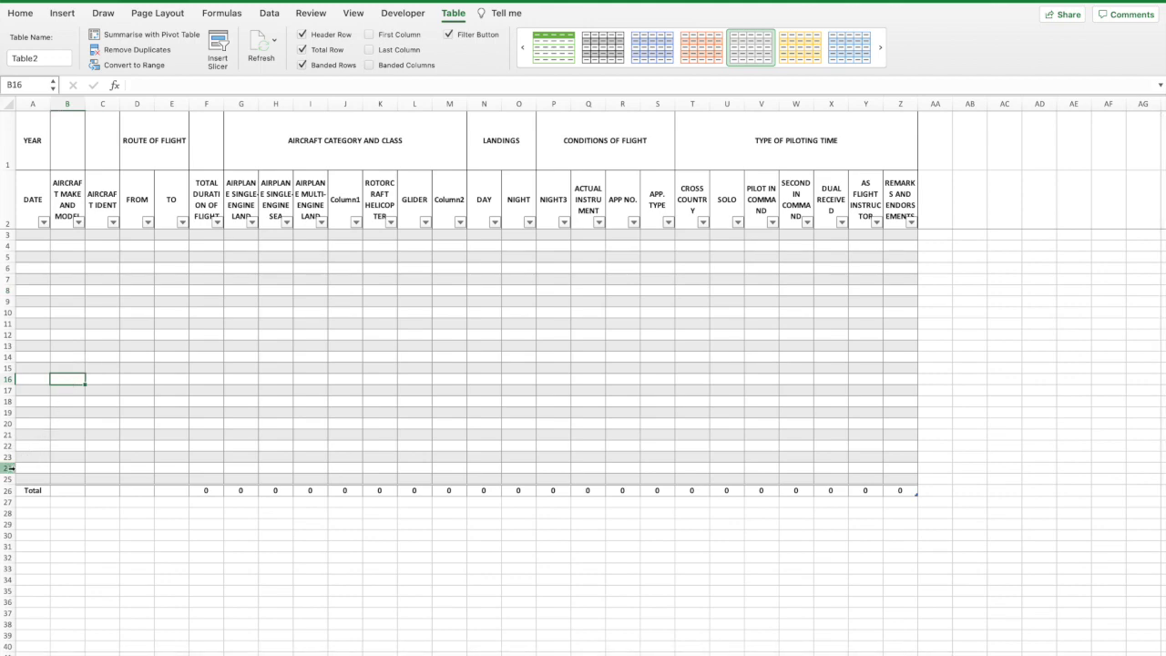
Insert twenty blank rows at rows 5–24 of the table and scroll down to check them.
{"action": "left_click_drag", "start_coordinate": [11, 467], "coordinate": [9, 257]}
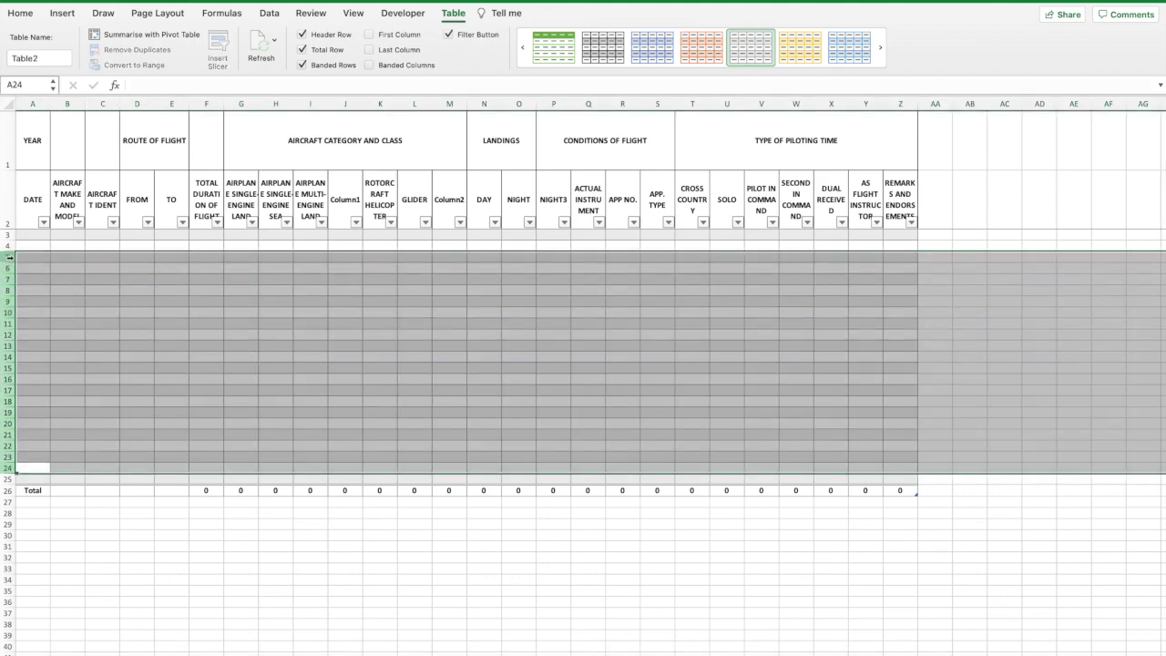
{"action": "right_click", "coordinate": [9, 257]}
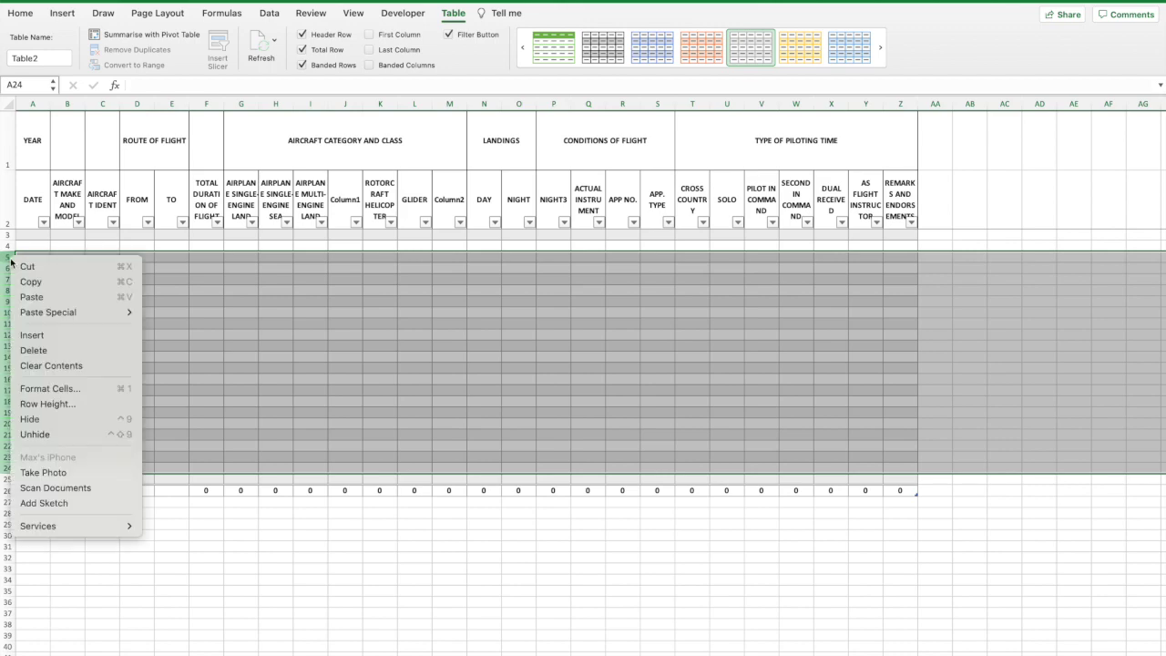
{"action": "left_click", "coordinate": [76, 335]}
{"action": "left_click", "coordinate": [90, 391]}
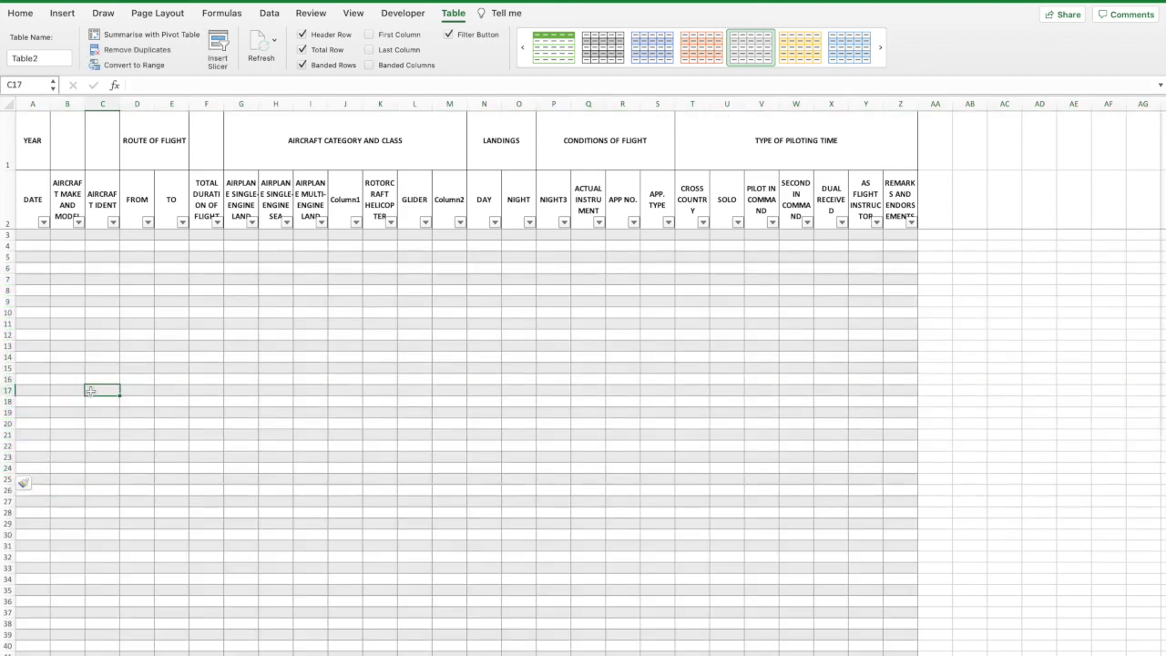
{"action": "scroll", "coordinate": [57, 381], "scroll_direction": "down", "scroll_amount": 2}
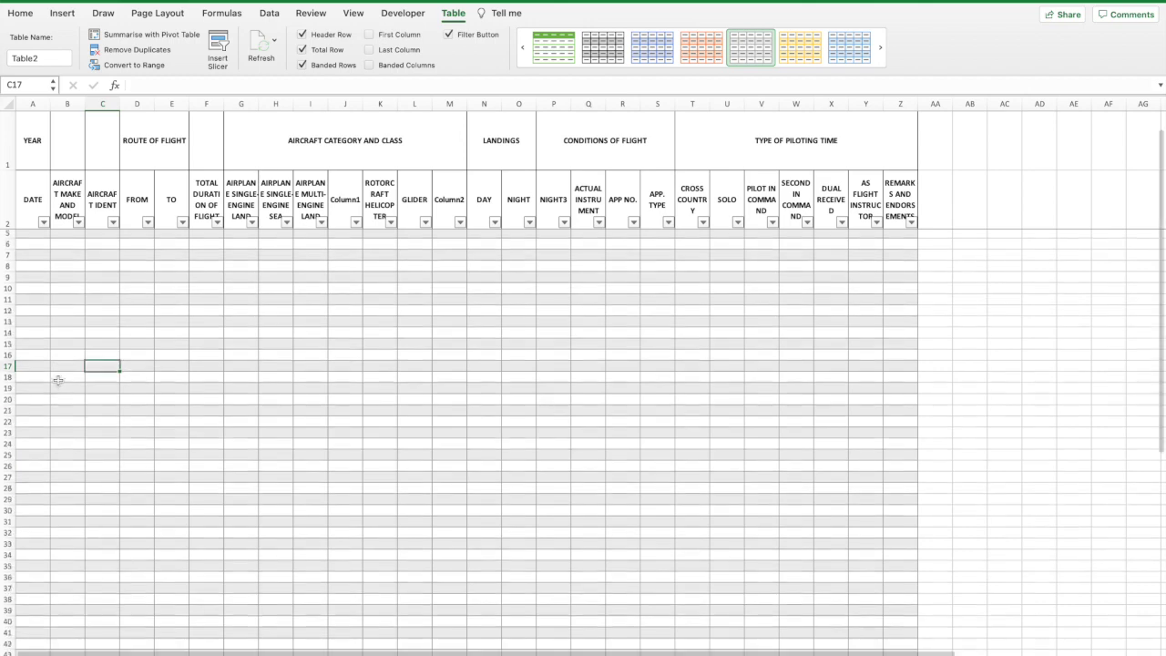
{"action": "scroll", "coordinate": [57, 381], "scroll_direction": "down", "scroll_amount": 7}
{"action": "left_click", "coordinate": [32, 270]}
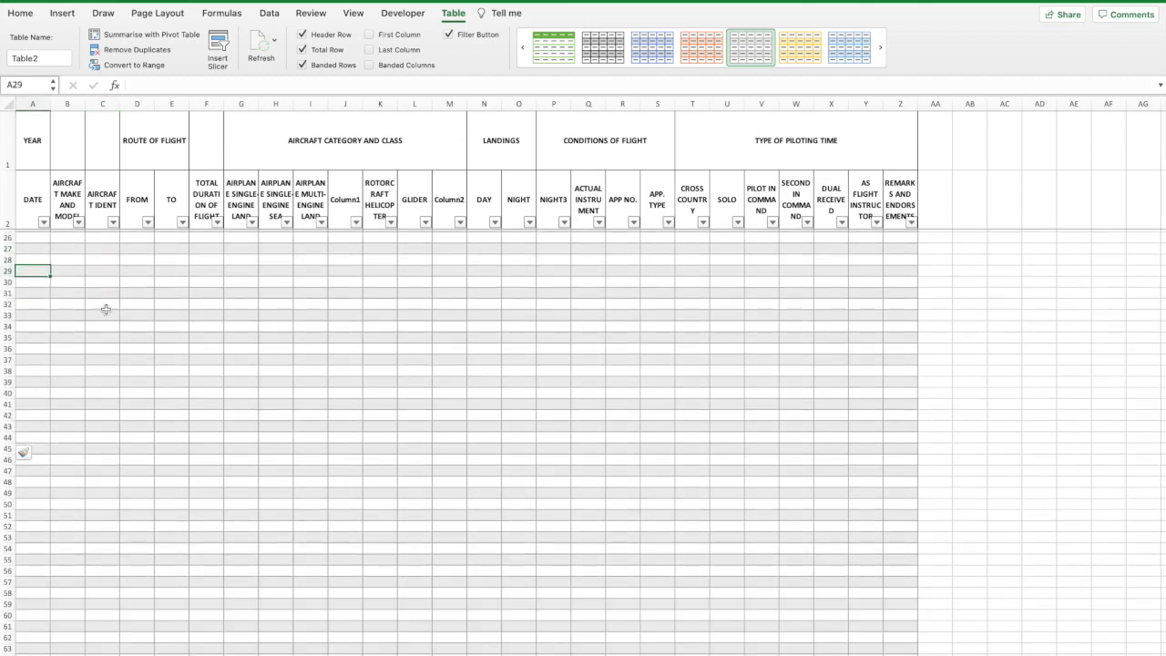
Bring the Excel Pilot Logbook workbook to the front from Excel's Dock menu.
{"action": "mouse_move", "coordinate": [570, 649]}
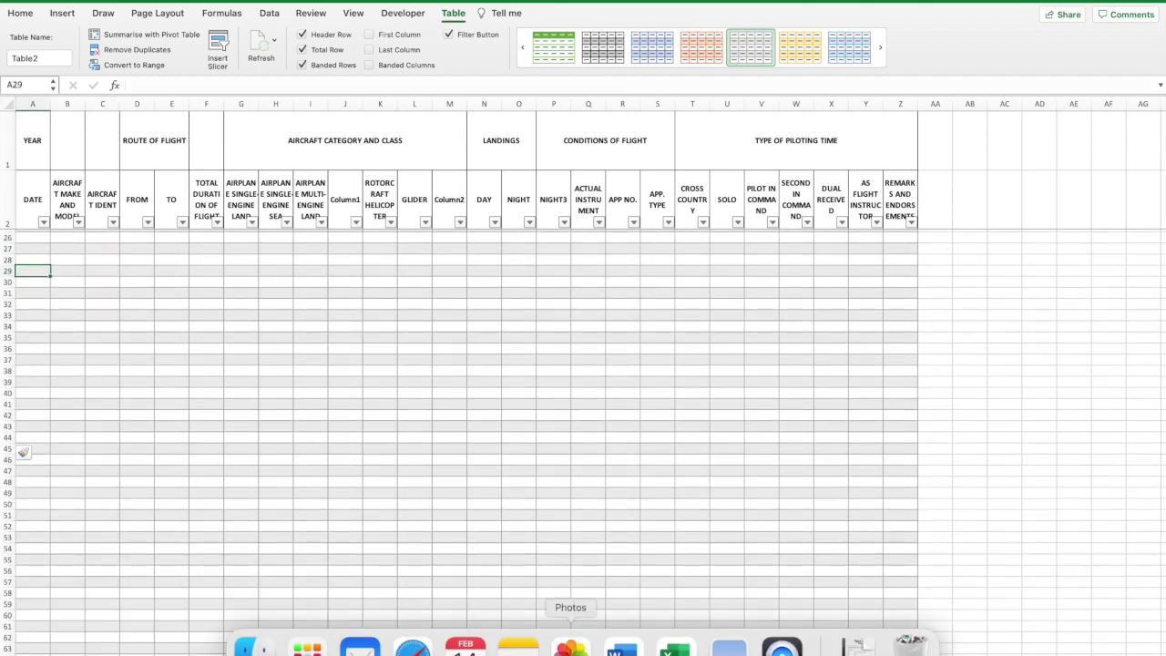
{"action": "right_click", "coordinate": [674, 650]}
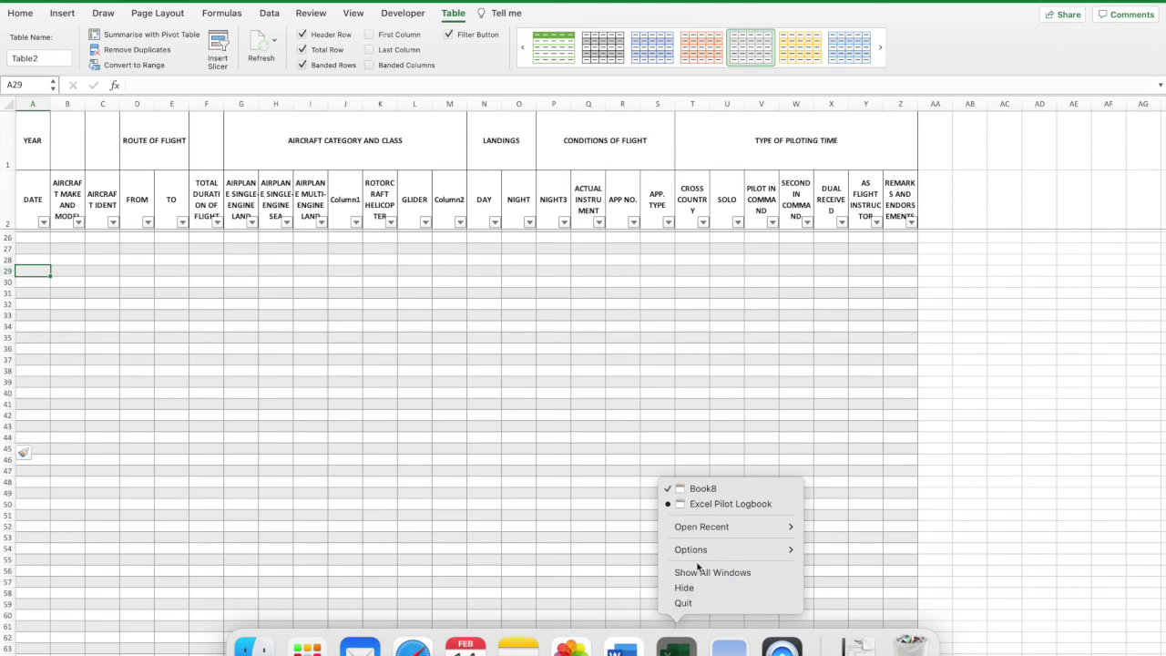
{"action": "left_click", "coordinate": [715, 504]}
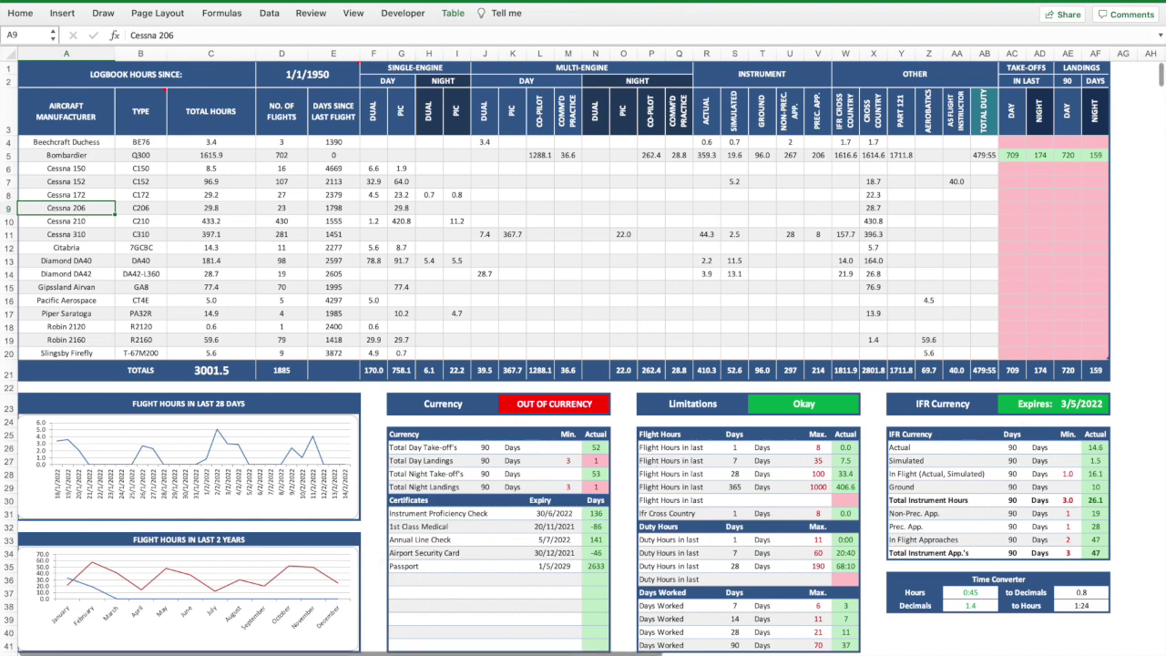
Check the Flight Hours by Year sheet, then scroll the logbook pages sheet to Page 82b.
{"action": "key", "text": "ctrl+Page_Down"}
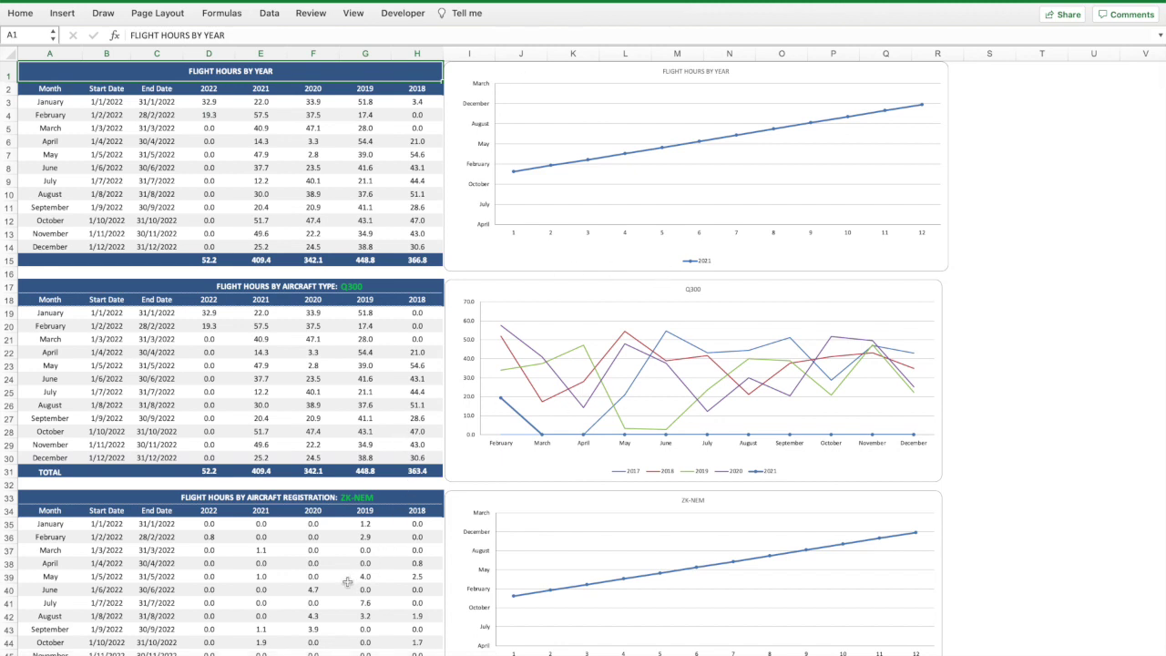
{"action": "key", "text": "ctrl+Page_Up"}
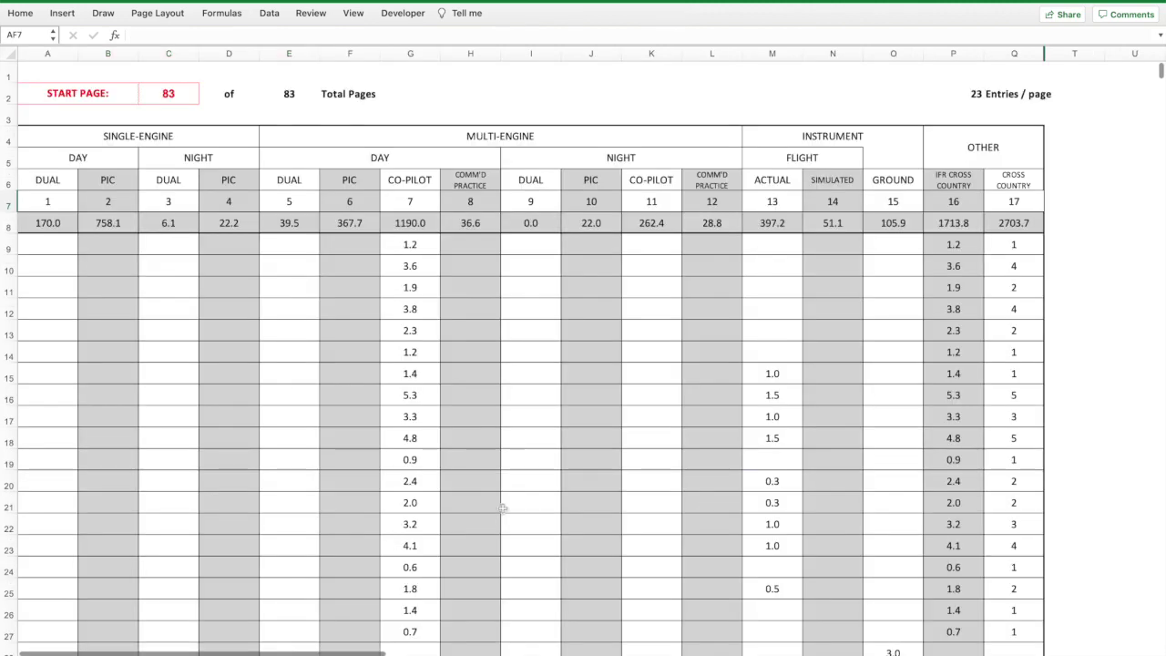
{"action": "scroll", "coordinate": [619, 415], "scroll_direction": "down", "scroll_amount": 2}
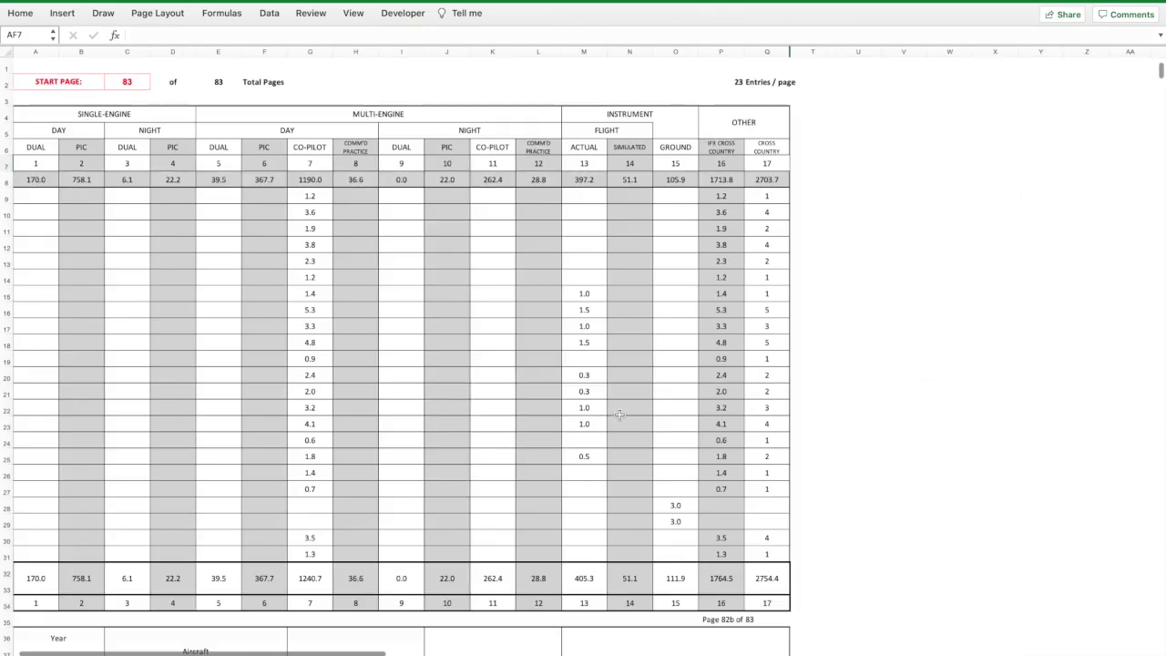
{"action": "scroll", "coordinate": [619, 413], "scroll_direction": "down", "scroll_amount": 5}
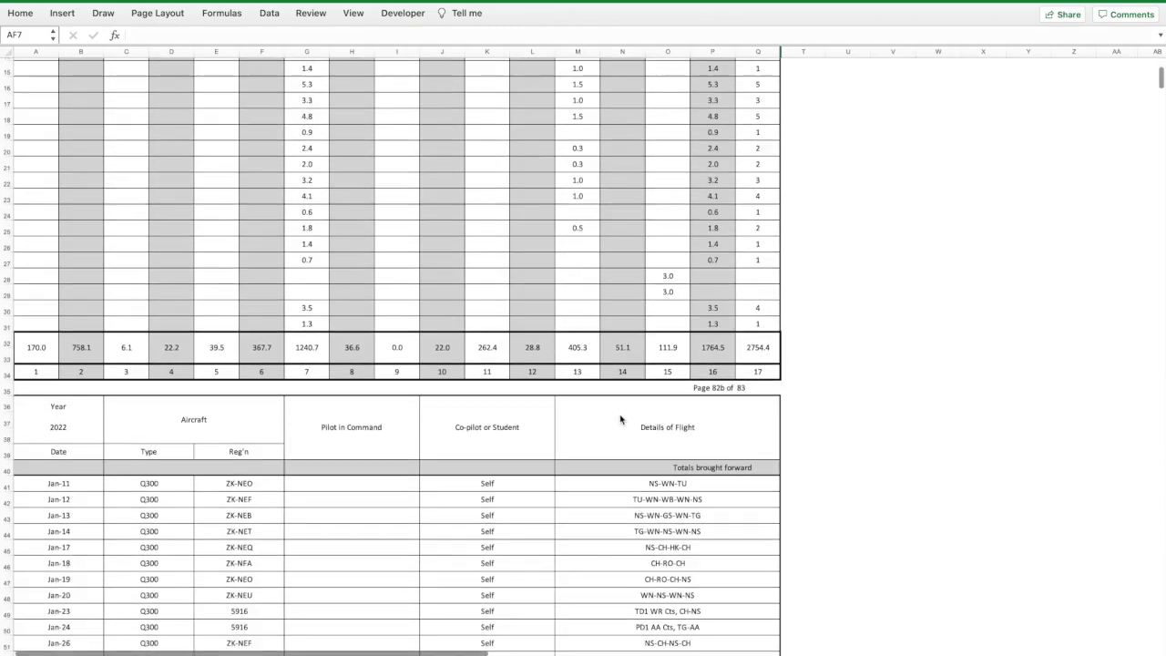